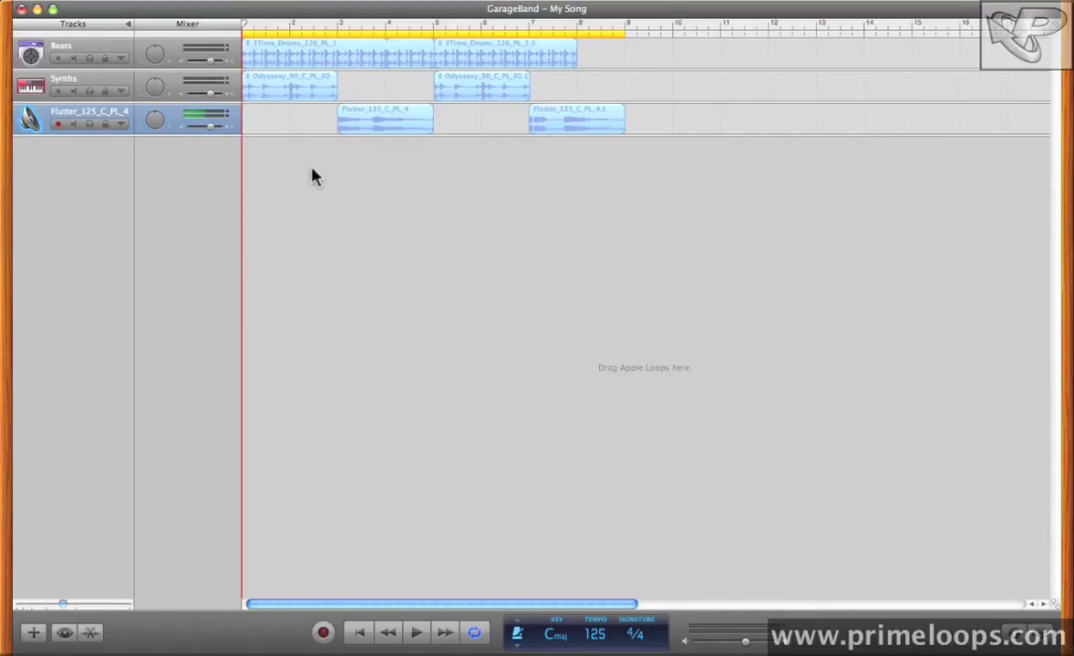
Select the Beats track and show its Track Info effect settings.
{"action": "left_click", "coordinate": [101, 50]}
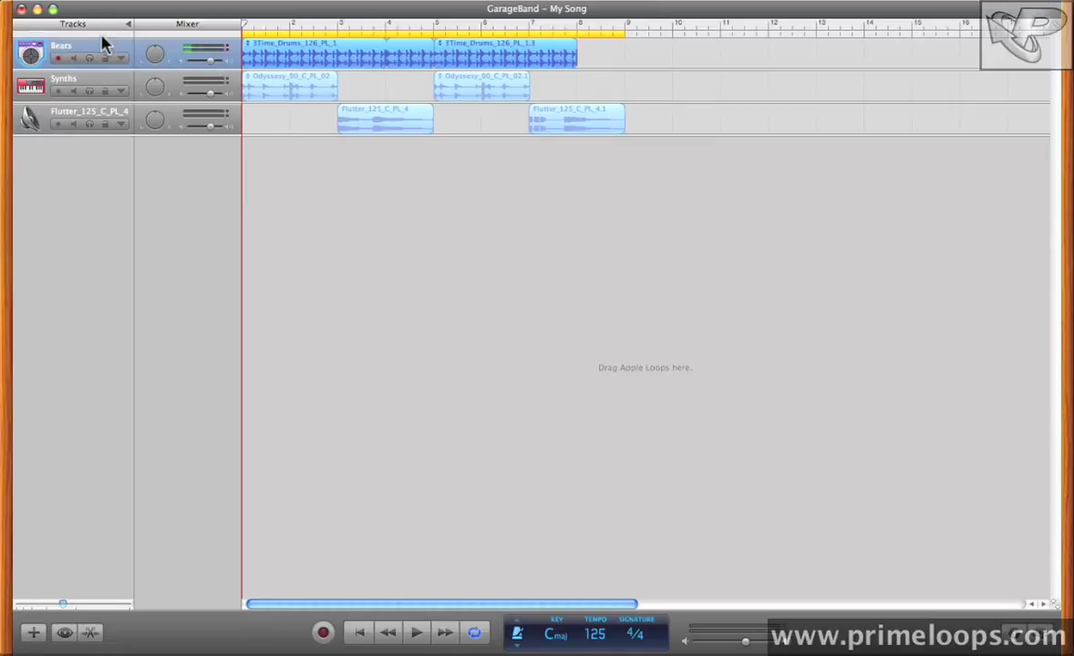
{"action": "left_click", "coordinate": [1033, 629]}
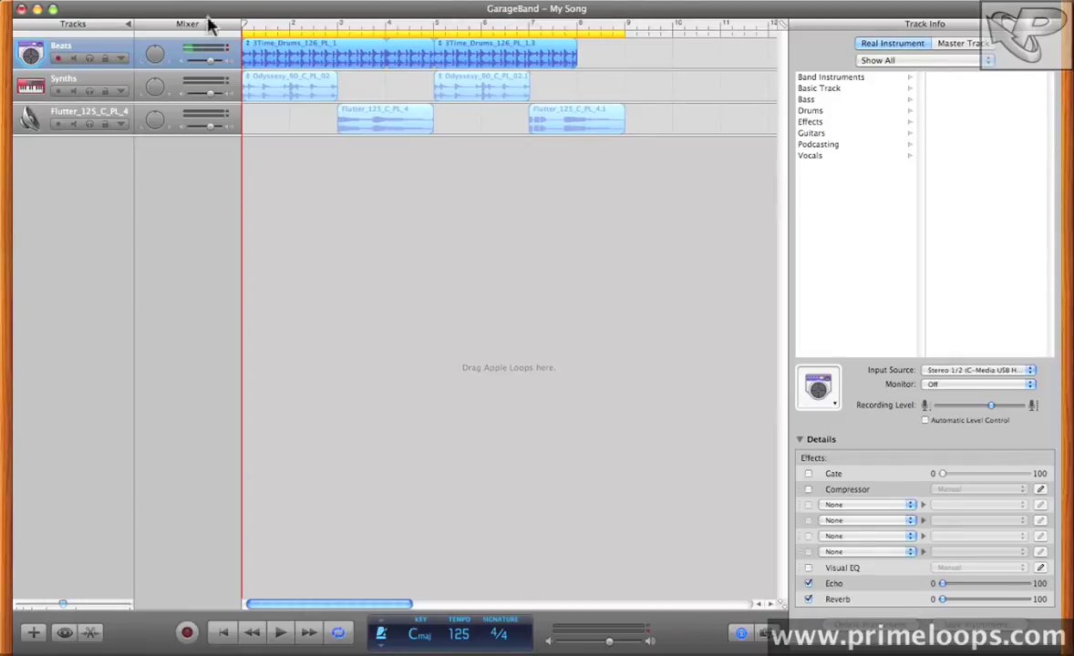
Solo the Beats track with its headphone button.
{"action": "left_click", "coordinate": [91, 58]}
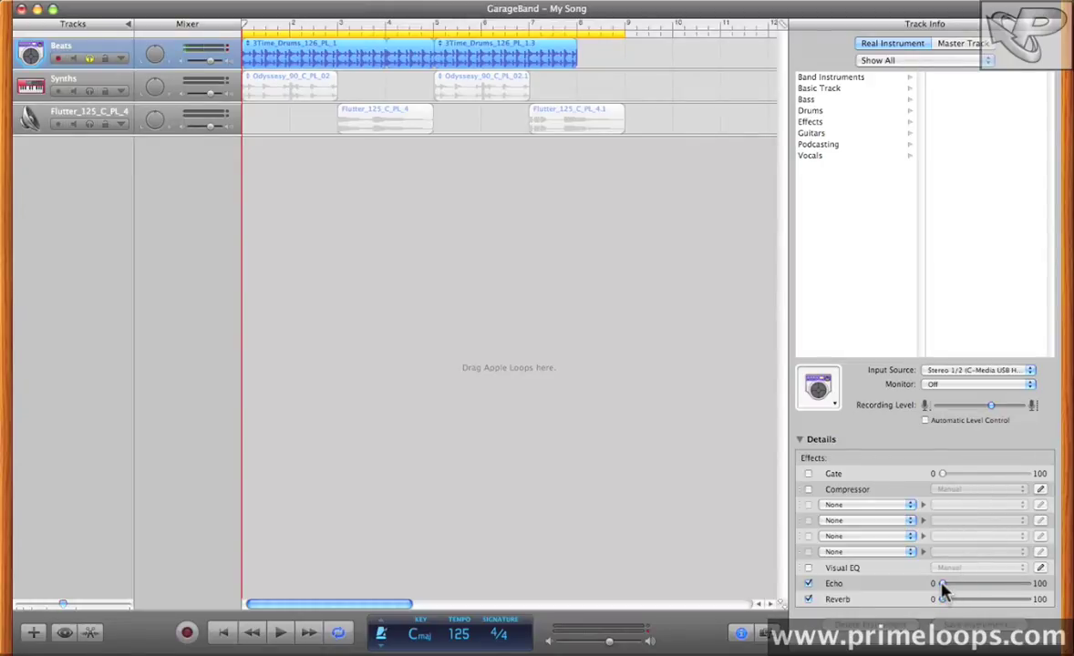
Set the Echo and Reverb levels low while listening to playback.
{"action": "key", "text": "space"}
{"action": "left_click_drag", "start_coordinate": [943, 585], "coordinate": [1020, 609]}
{"action": "key", "text": "space"}
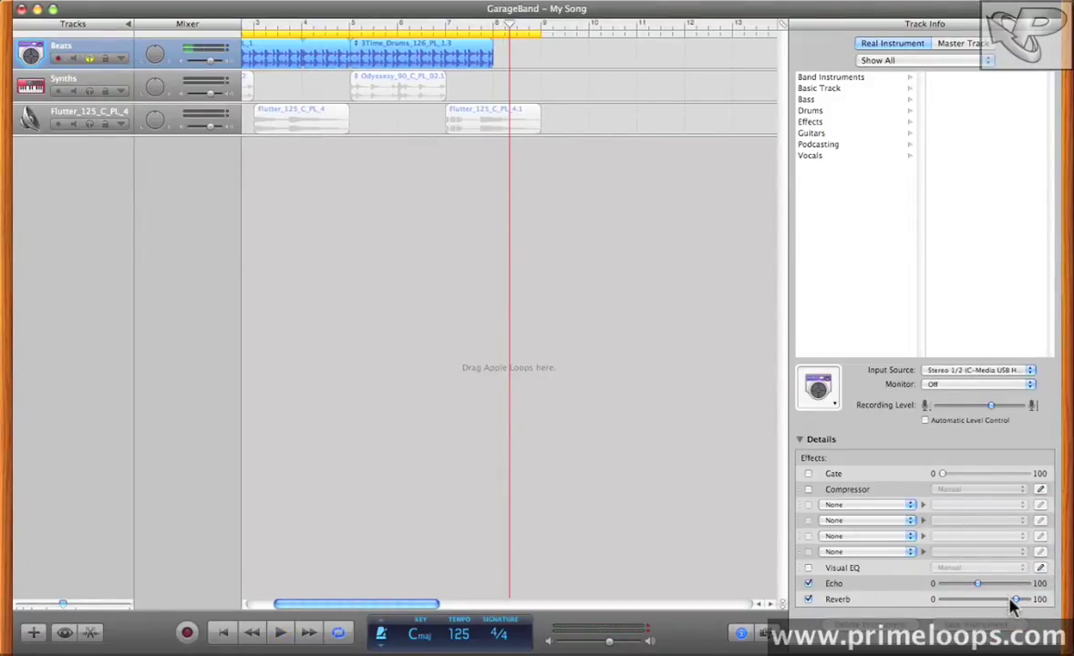
{"action": "left_click_drag", "start_coordinate": [1014, 601], "coordinate": [954, 601]}
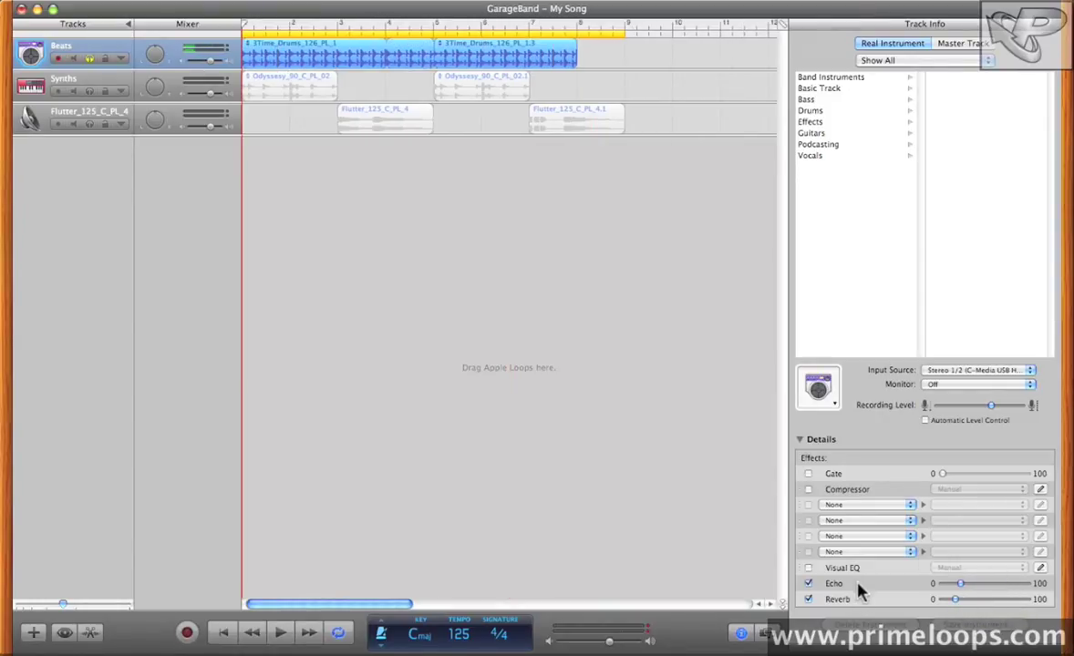
Change the Echo, Reverb and Gate entries in the Beats track's effects list.
{"action": "left_click", "coordinate": [857, 584]}
{"action": "left_click", "coordinate": [865, 586]}
{"action": "left_click", "coordinate": [853, 599]}
{"action": "left_click", "coordinate": [844, 476]}
Enable Gate at 100 with Echo and Reverb switched off, then stop playback.
{"action": "left_click", "coordinate": [808, 474]}
{"action": "left_click", "coordinate": [808, 584]}
{"action": "left_click", "coordinate": [808, 599]}
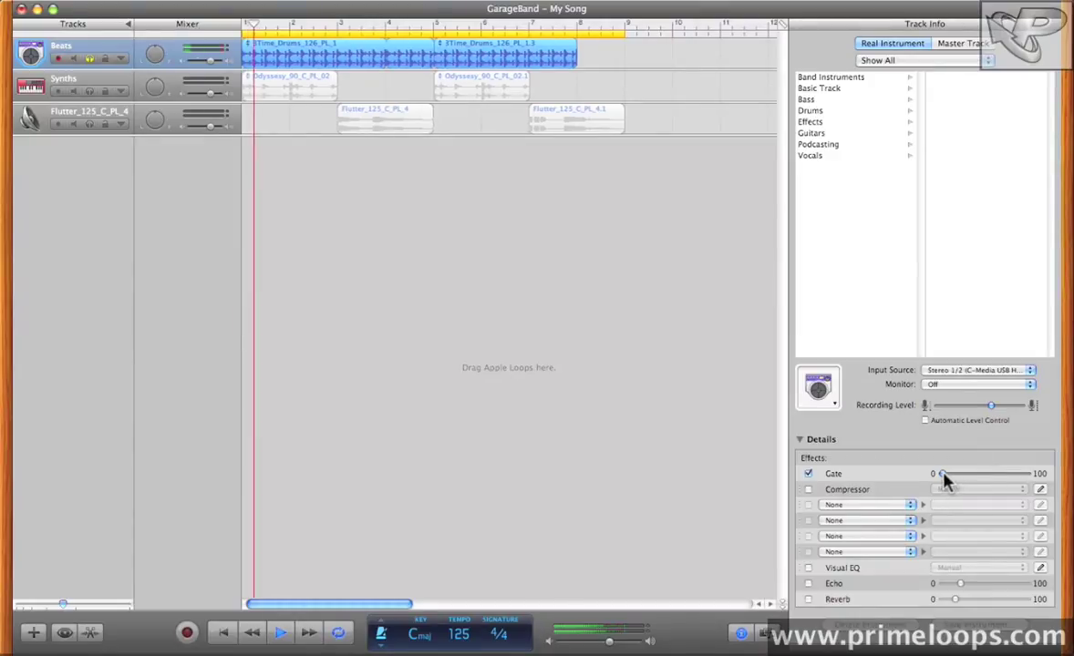
{"action": "left_click_drag", "start_coordinate": [947, 480], "coordinate": [1025, 479]}
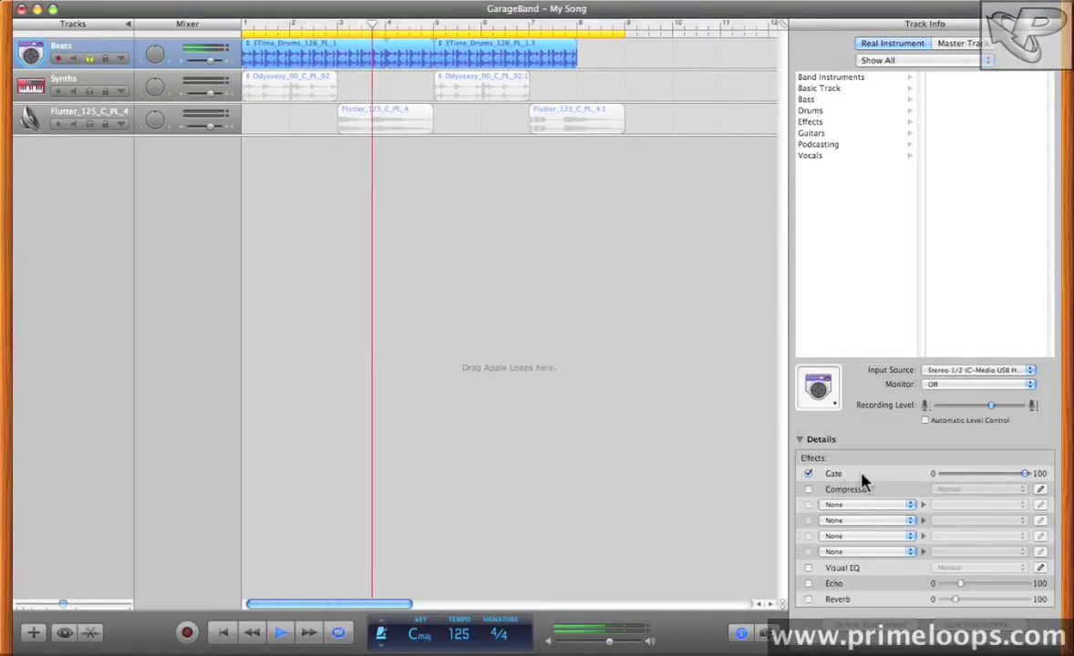
{"action": "key", "text": "space"}
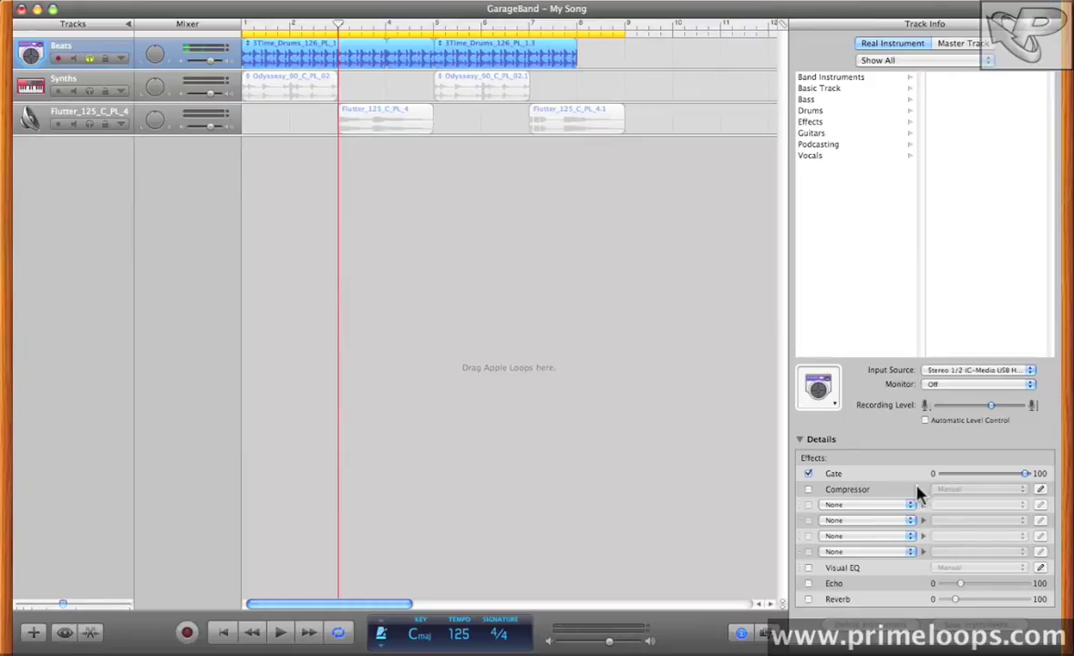
Turn off Gate, switch on Compressor and bring up its settings window.
{"action": "left_click", "coordinate": [808, 475]}
{"action": "left_click", "coordinate": [809, 490]}
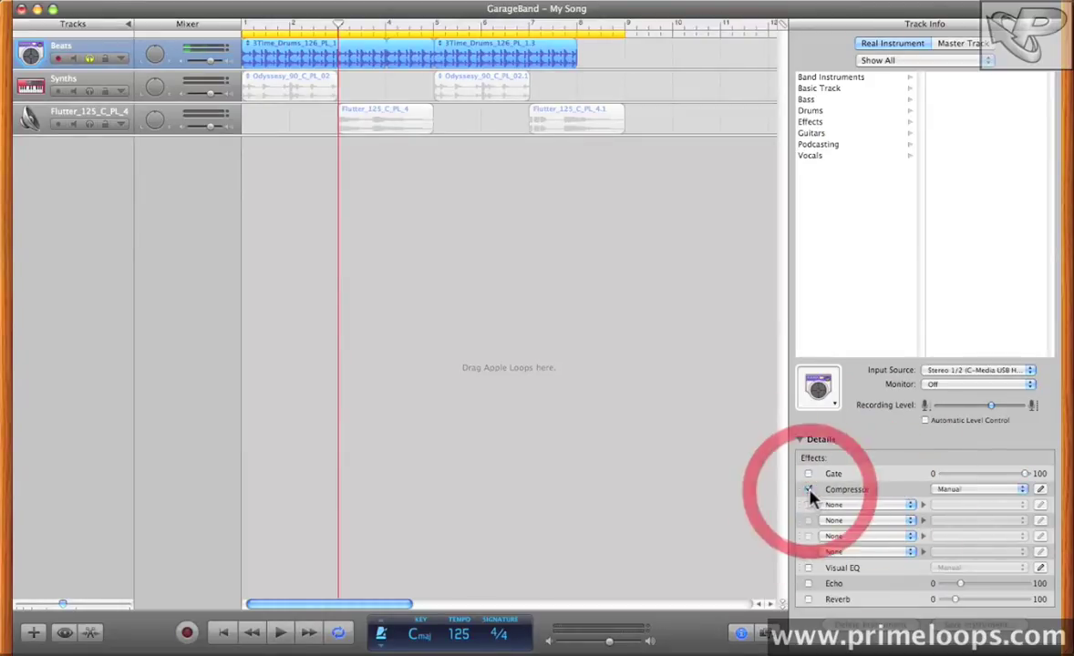
{"action": "left_click", "coordinate": [1041, 490]}
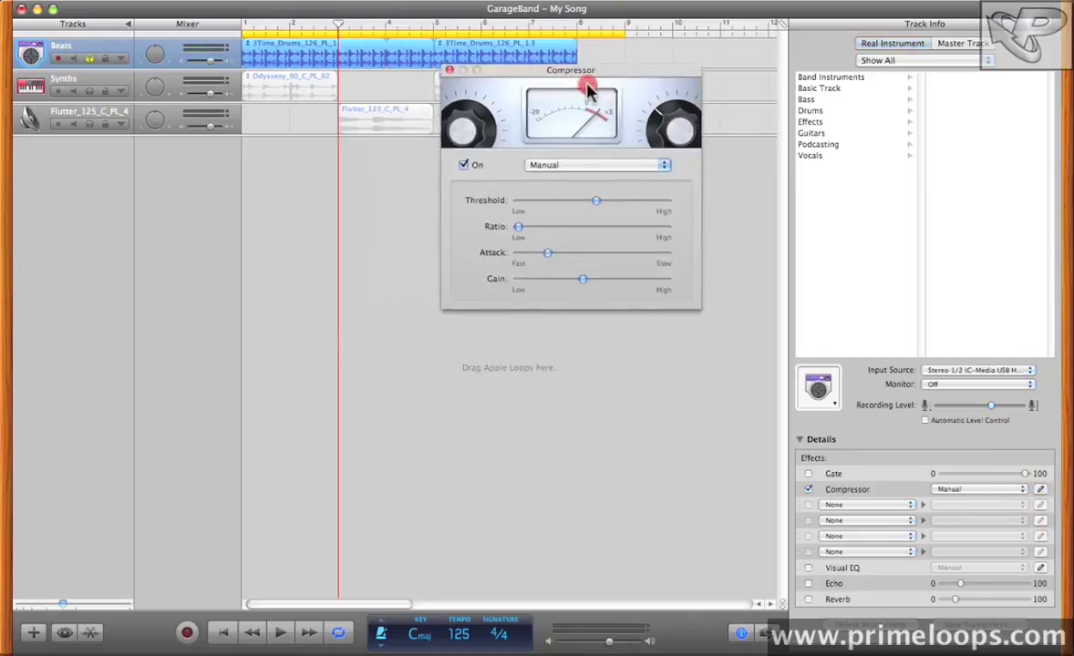
Move the Compressor window to the screen centre and check its Threshold value.
{"action": "left_click_drag", "start_coordinate": [587, 82], "coordinate": [522, 178]}
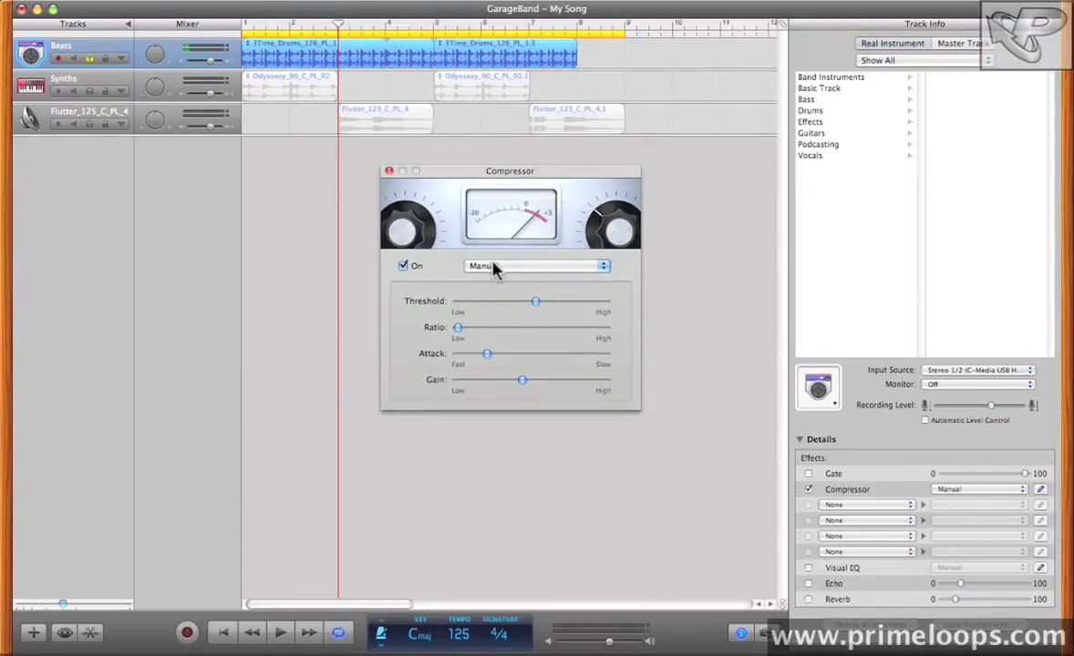
{"action": "left_click_drag", "start_coordinate": [561, 180], "coordinate": [576, 160]}
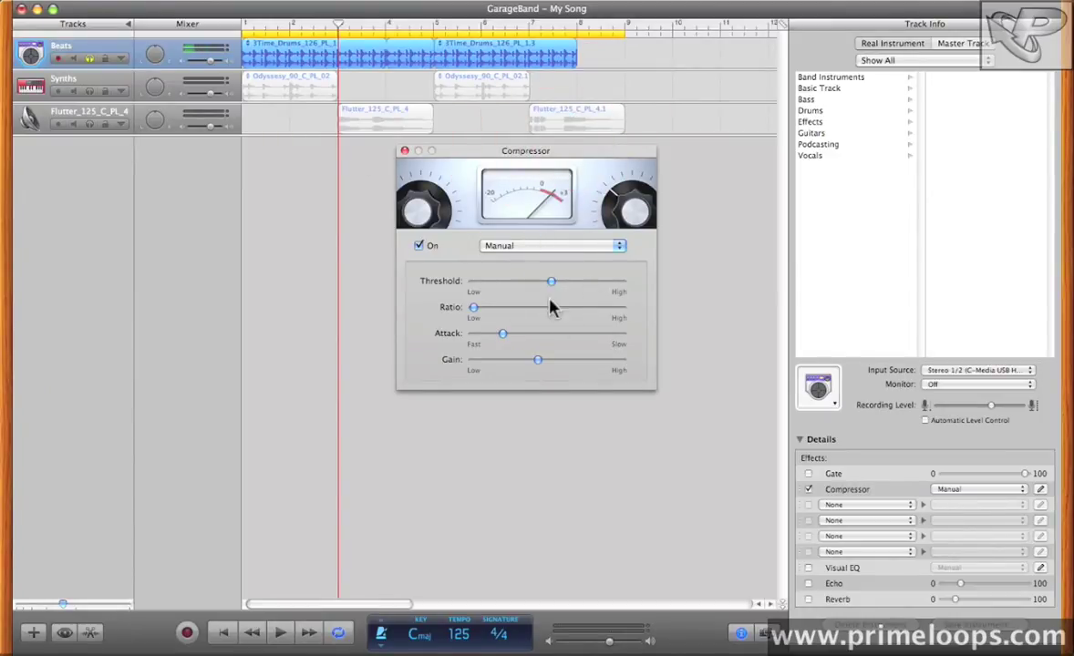
{"action": "left_click_drag", "start_coordinate": [553, 283], "coordinate": [557, 289]}
{"action": "mouse_move", "coordinate": [504, 338]}
{"action": "mouse_move", "coordinate": [540, 365]}
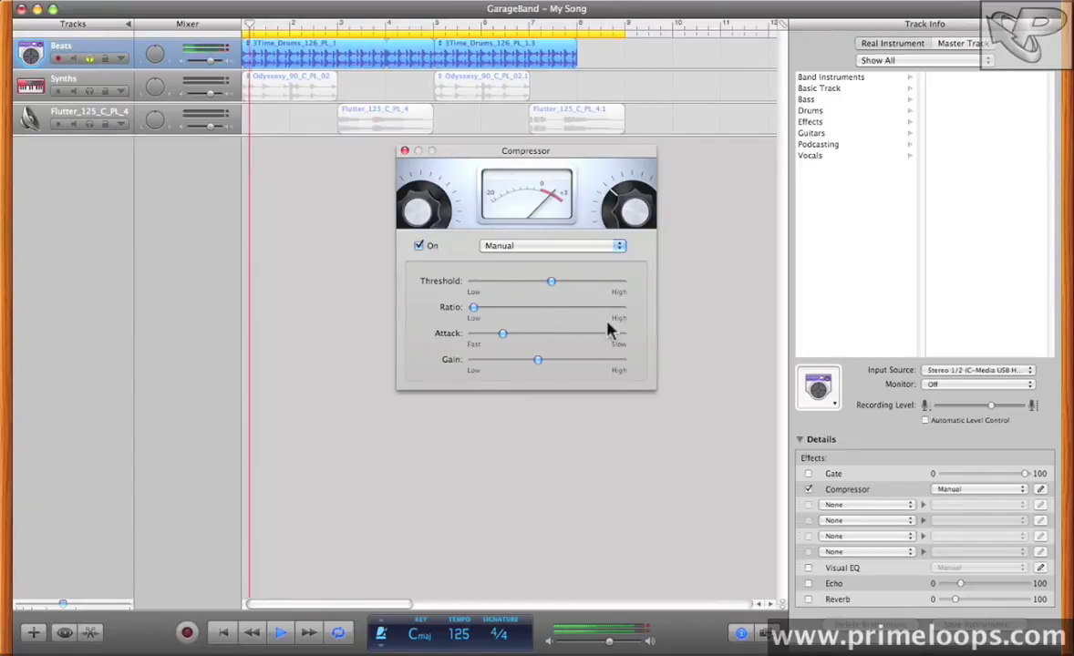
Set Threshold to -36.5 dB, raise Attack and Gain, comparing the Compressor bypassed and on.
{"action": "left_click_drag", "start_coordinate": [551, 281], "coordinate": [515, 340]}
{"action": "left_click_drag", "start_coordinate": [537, 363], "coordinate": [564, 366]}
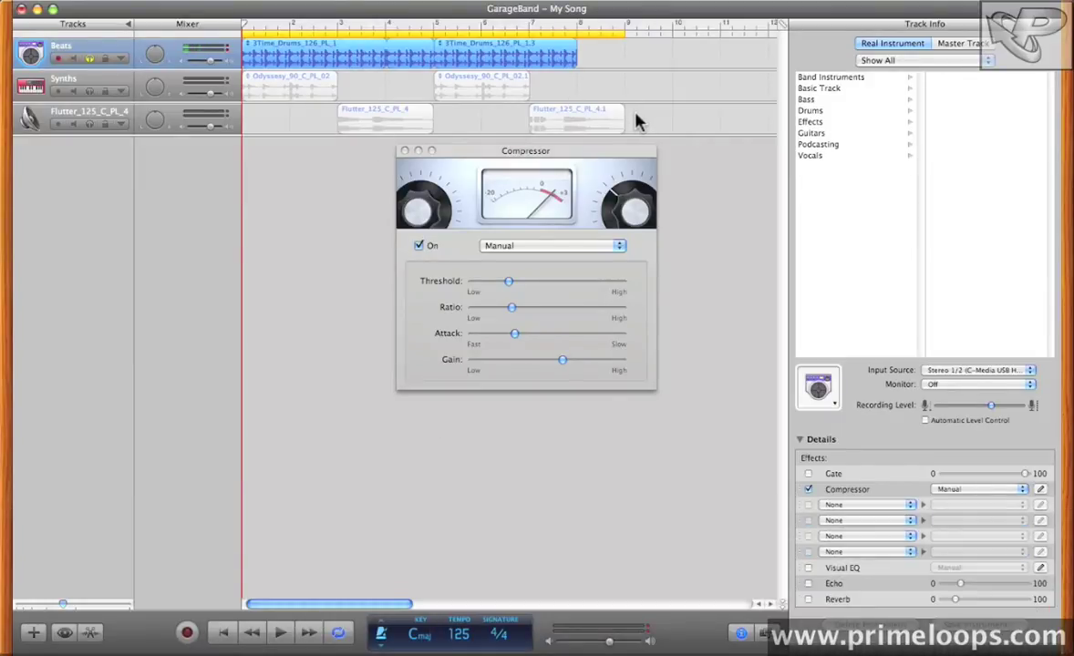
{"action": "left_click", "coordinate": [418, 247]}
{"action": "key", "text": "space"}
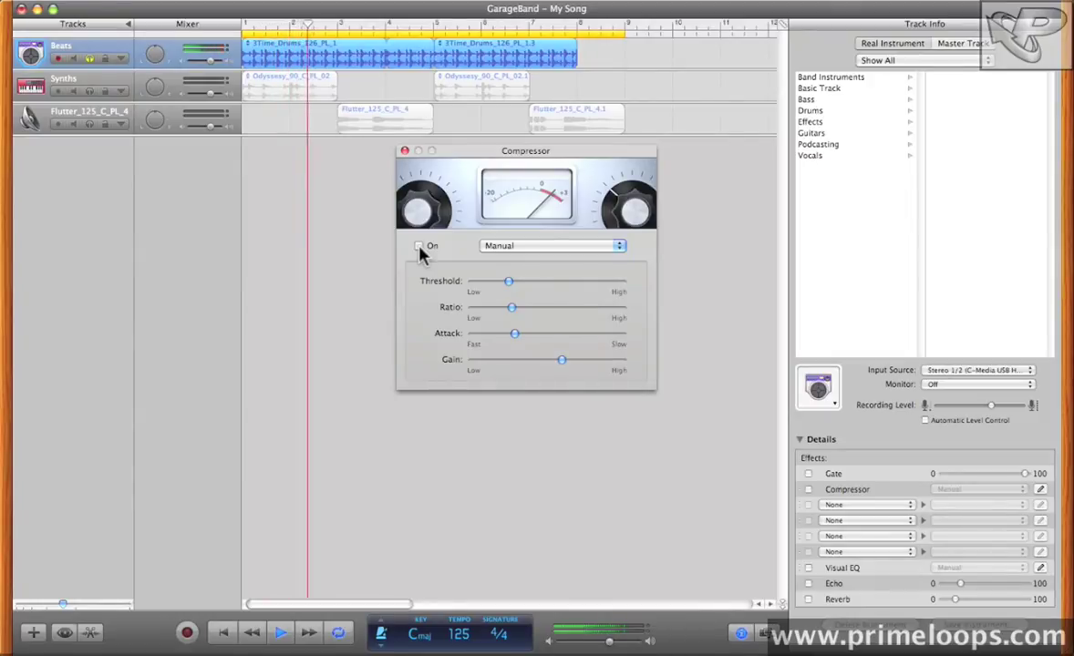
{"action": "left_click", "coordinate": [419, 246]}
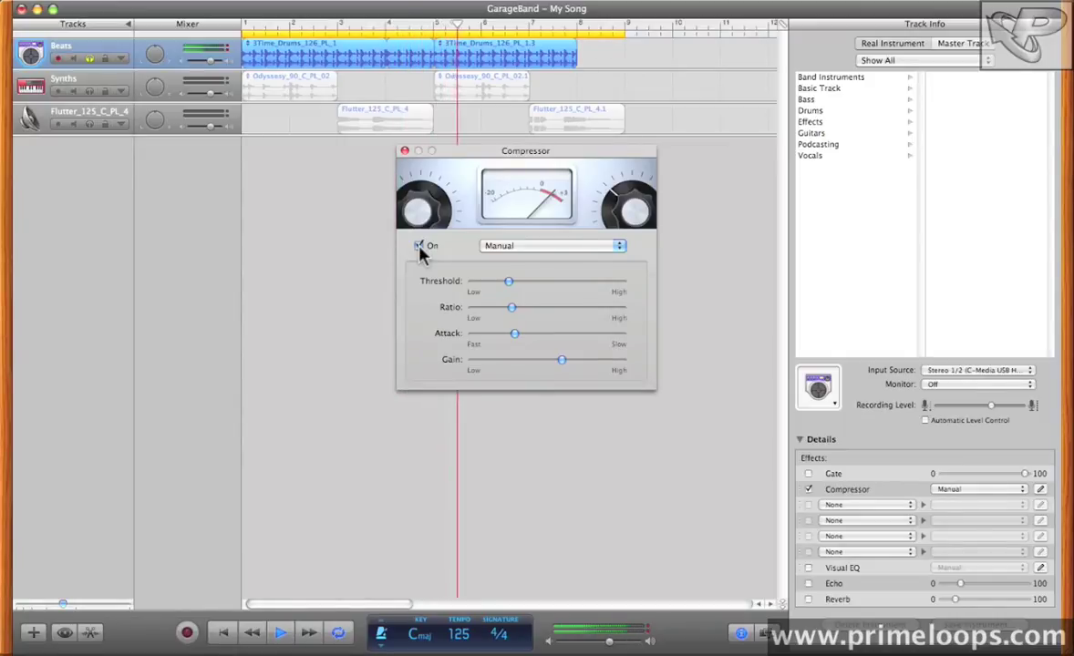
{"action": "left_click_drag", "start_coordinate": [517, 334], "coordinate": [550, 336]}
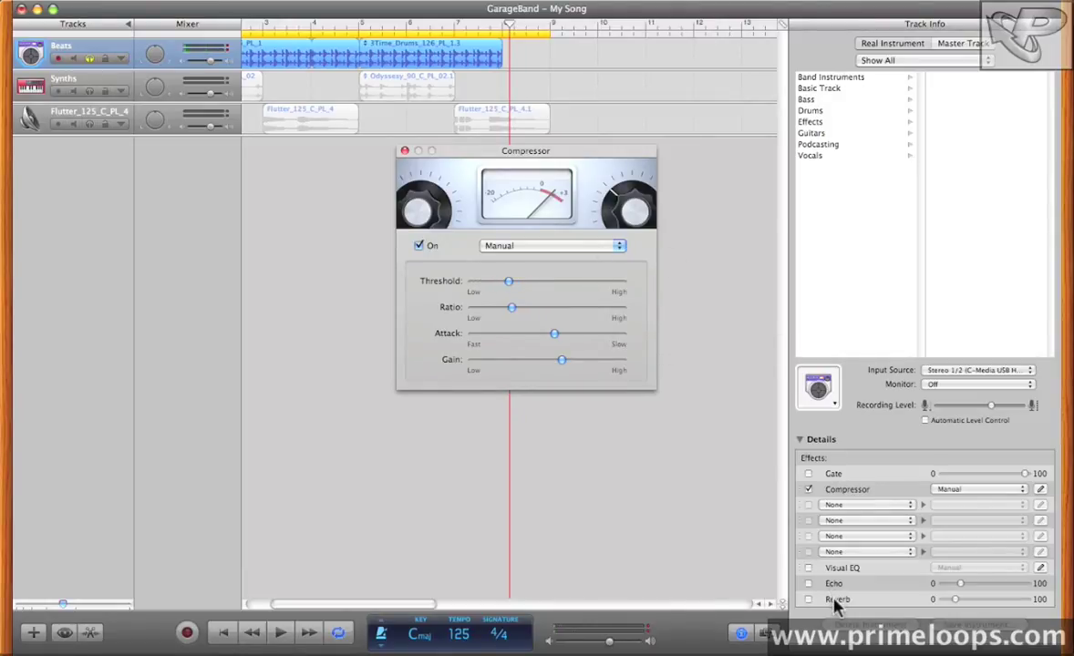
Close the Compressor window and add Track Echo to an empty effect slot.
{"action": "left_click", "coordinate": [404, 151]}
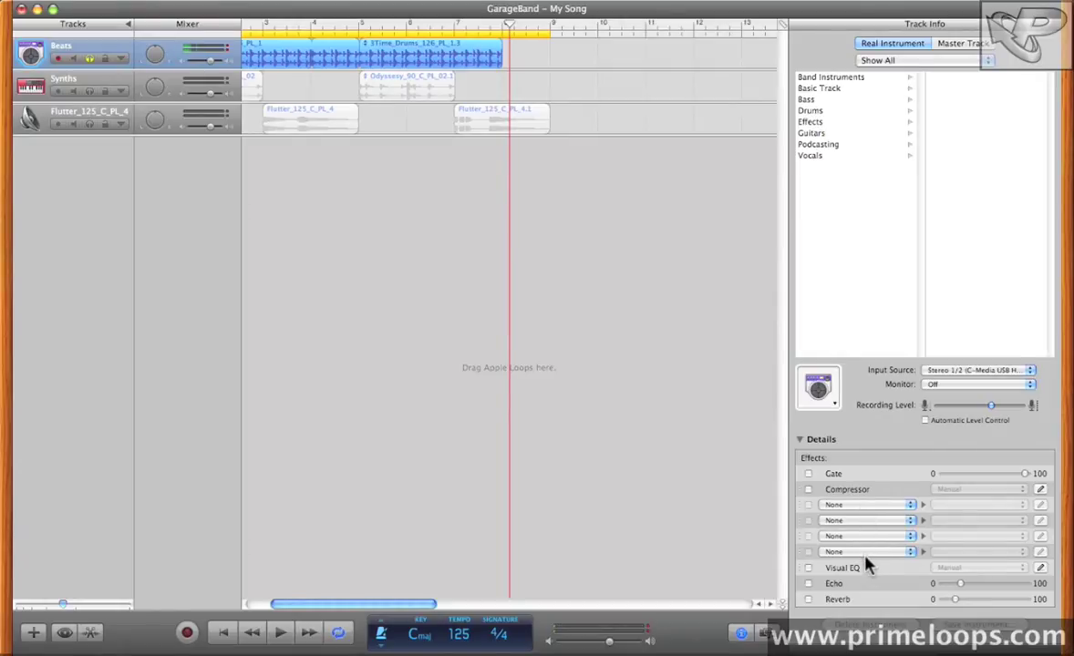
{"action": "left_click", "coordinate": [911, 506]}
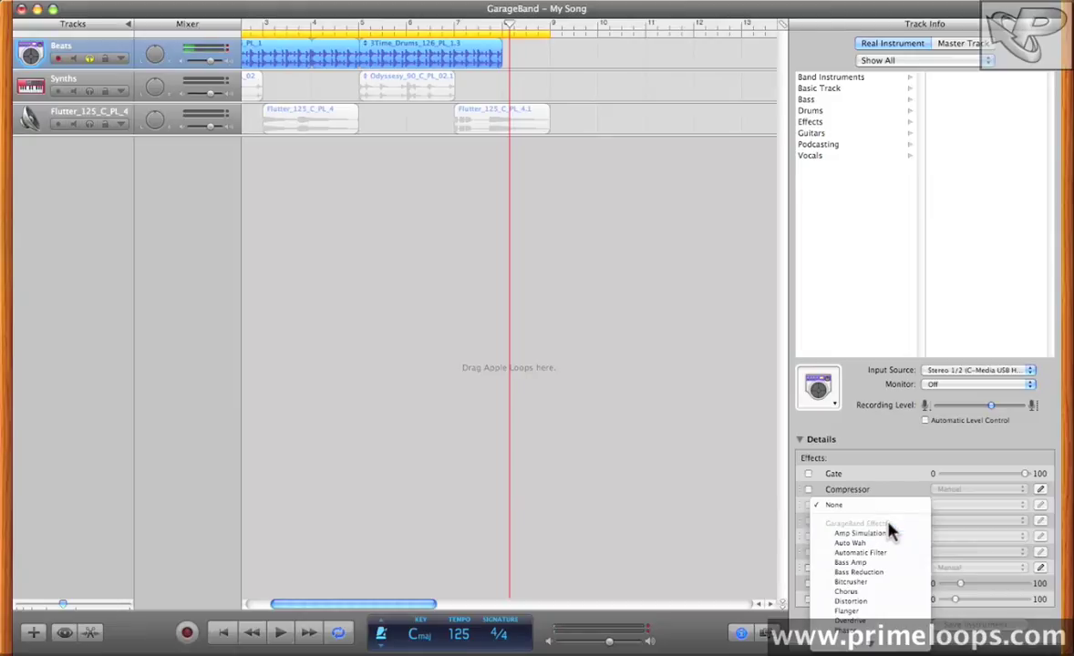
{"action": "scroll", "coordinate": [861, 496], "scroll_direction": "down", "scroll_amount": 6}
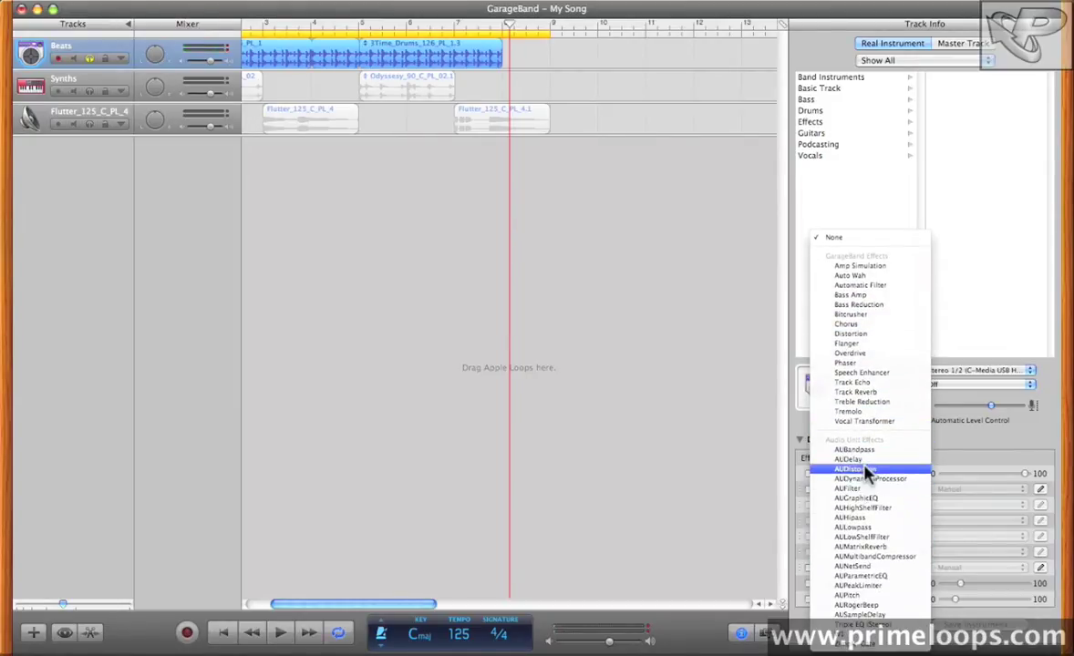
{"action": "scroll", "coordinate": [854, 484], "scroll_direction": "up", "scroll_amount": 5}
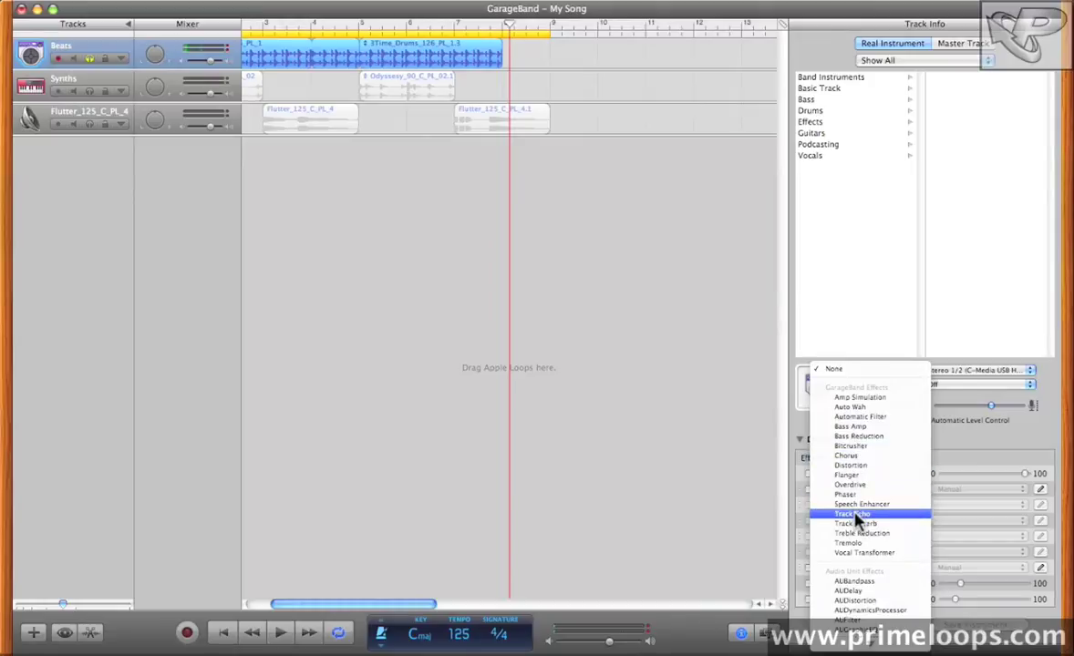
{"action": "left_click", "coordinate": [853, 514]}
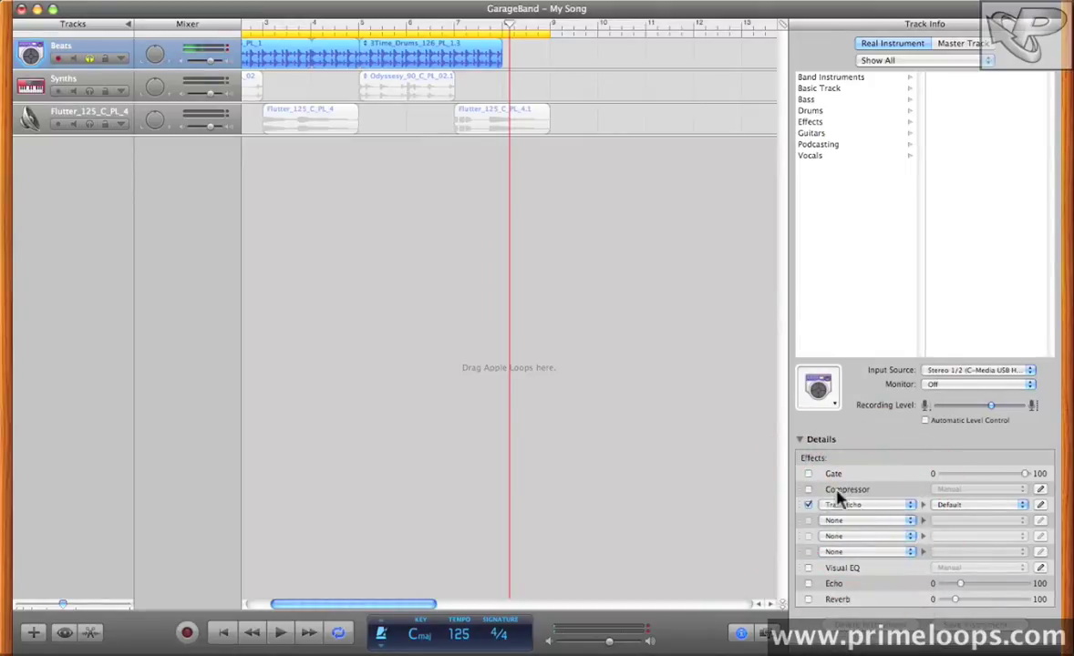
Audition Track Echo presets Cycling, Early Reflection and Slap Back, settling on Straight Quarter.
{"action": "left_click", "coordinate": [970, 506]}
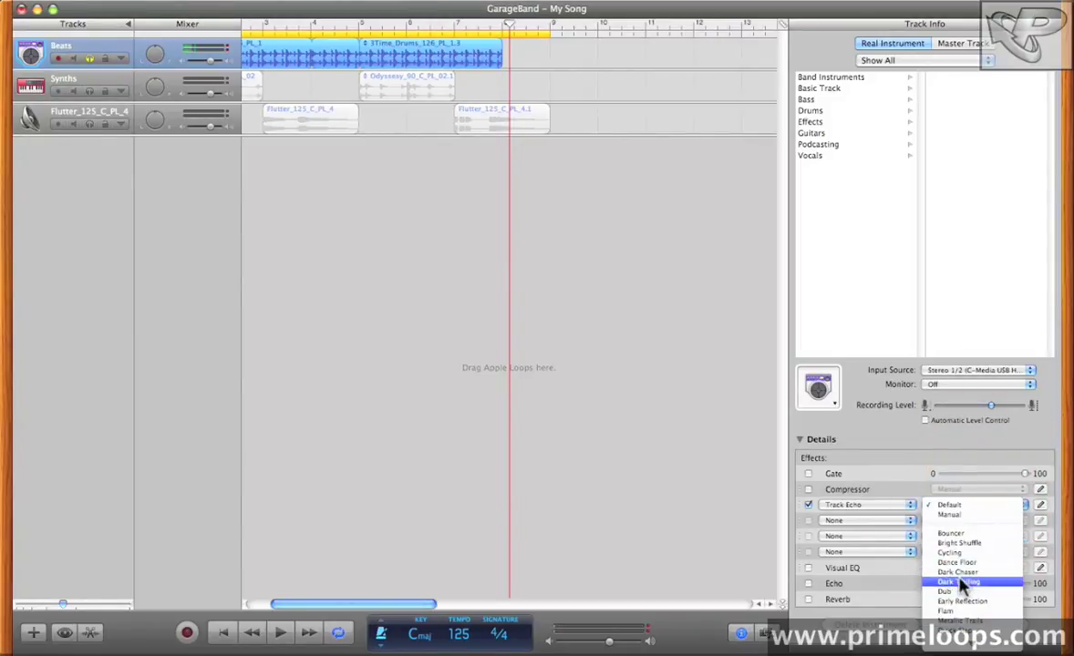
{"action": "left_click", "coordinate": [959, 553]}
{"action": "key", "text": "space"}
{"action": "left_click", "coordinate": [995, 508]}
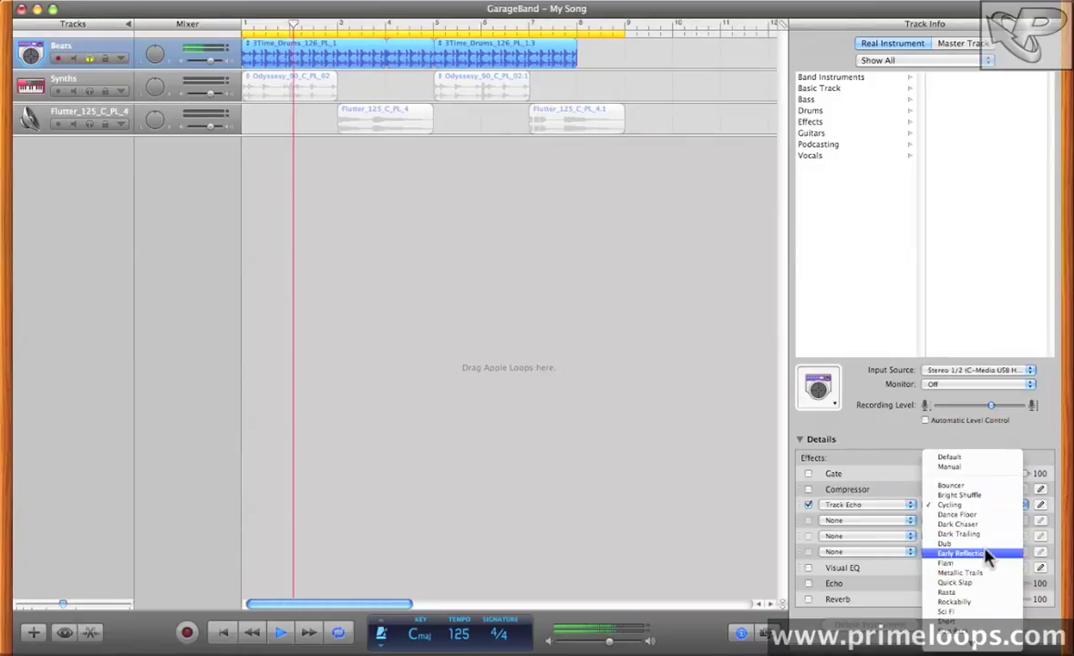
{"action": "left_click", "coordinate": [994, 554]}
{"action": "left_click", "coordinate": [983, 509]}
{"action": "left_click", "coordinate": [973, 587]}
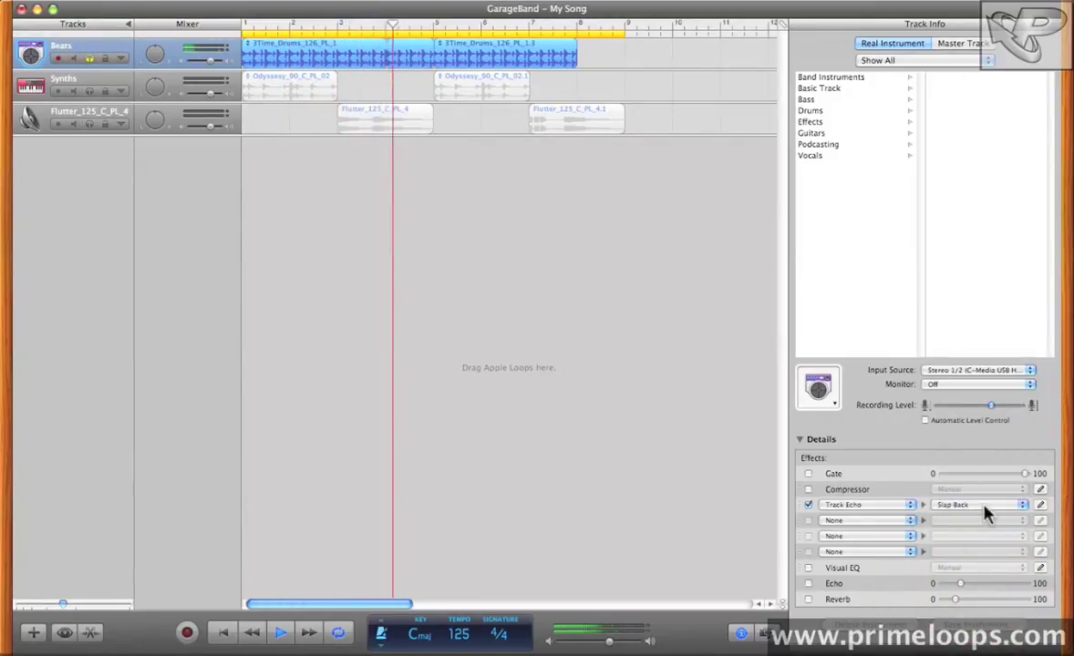
{"action": "left_click", "coordinate": [983, 509]}
{"action": "left_click", "coordinate": [978, 537]}
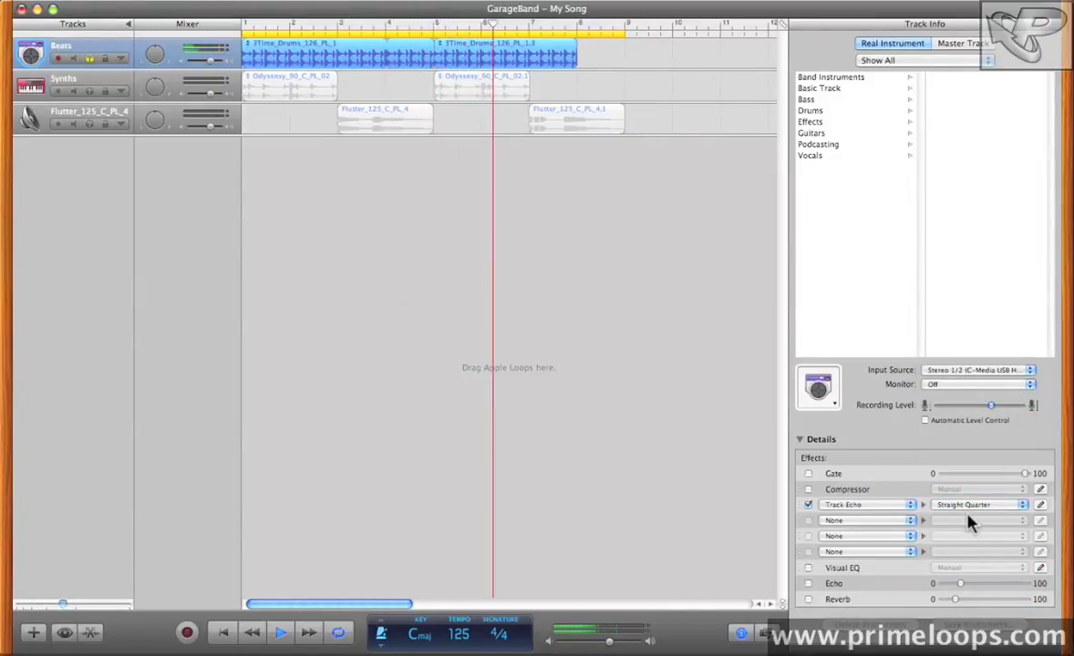
In Track Echo, make repeats fully bright, lower both volumes, and shorten Echo Time to 1/16 T.
{"action": "left_click", "coordinate": [1040, 506]}
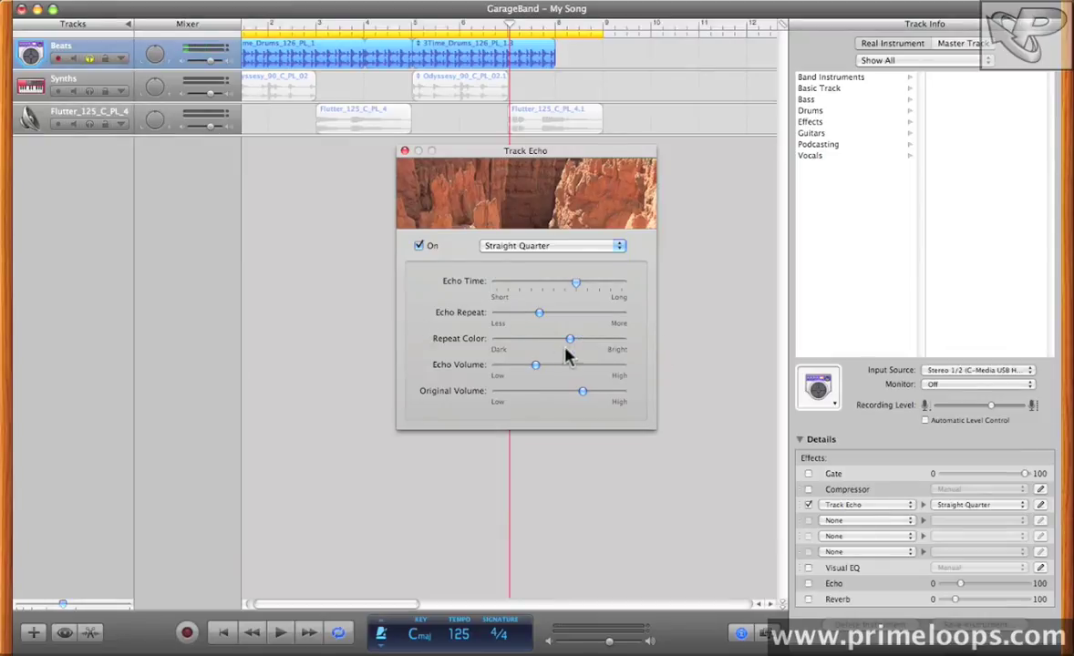
{"action": "left_click_drag", "start_coordinate": [547, 341], "coordinate": [509, 340]}
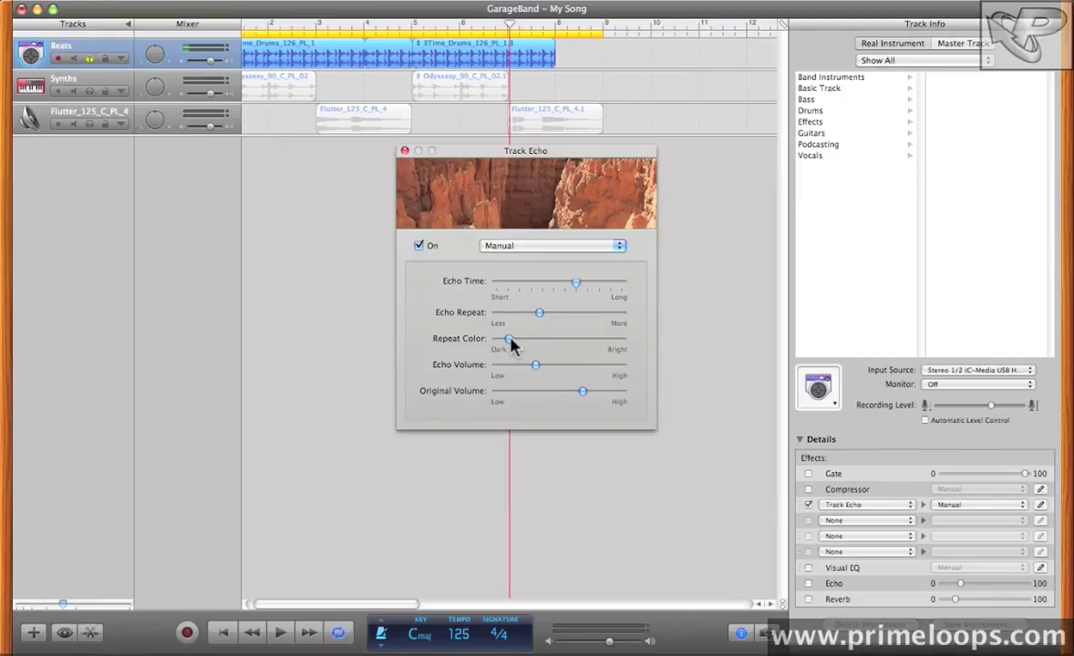
{"action": "left_click_drag", "start_coordinate": [510, 340], "coordinate": [635, 346]}
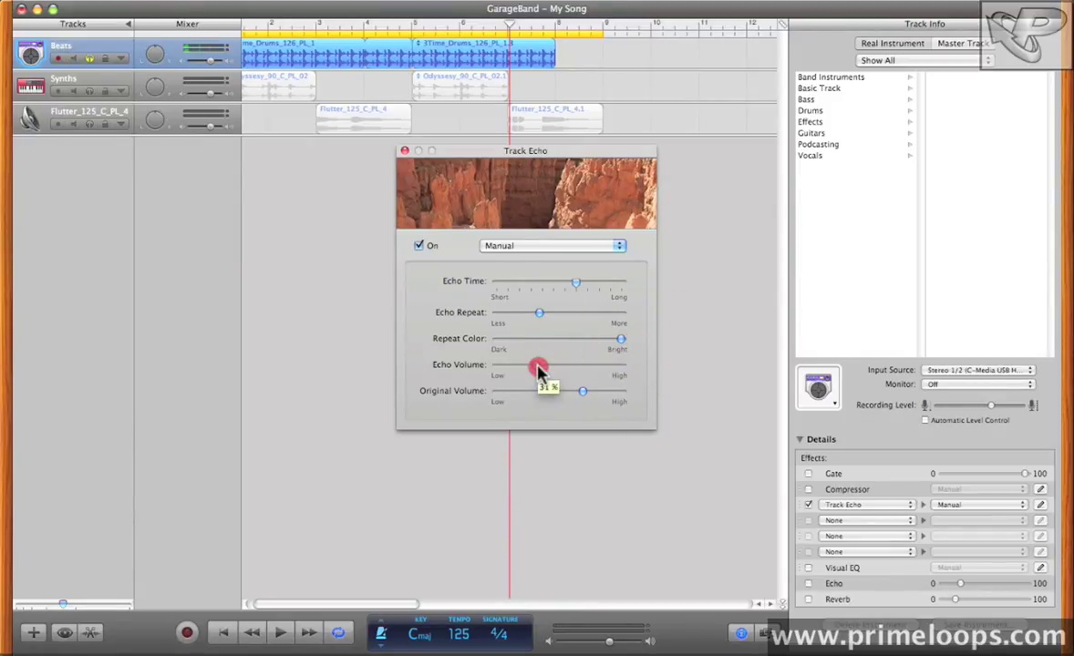
{"action": "left_click_drag", "start_coordinate": [531, 368], "coordinate": [520, 369]}
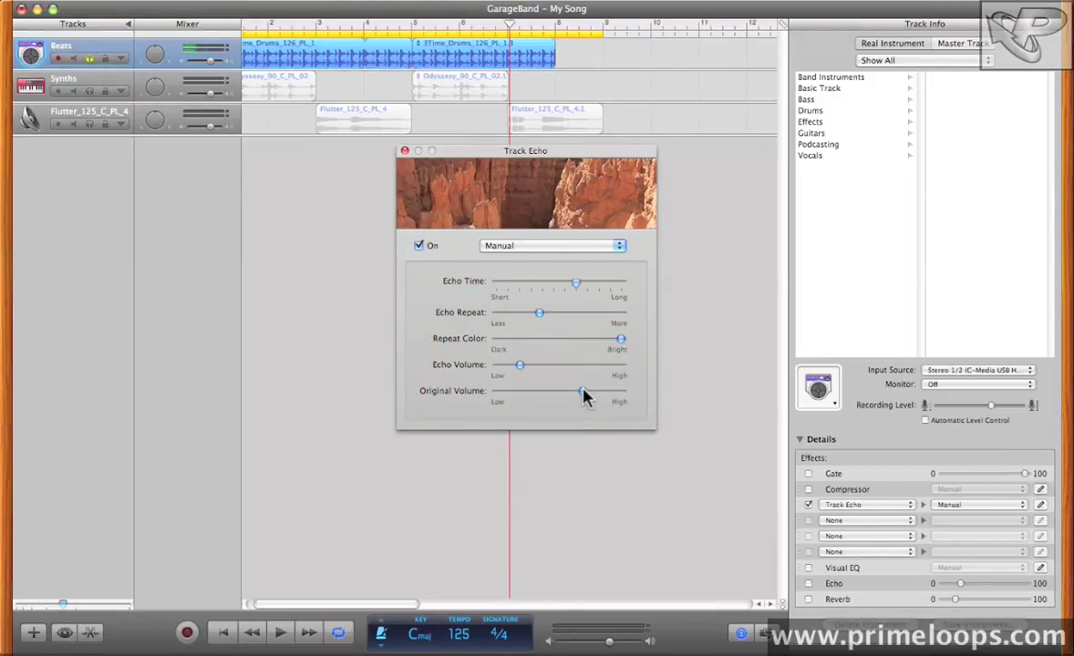
{"action": "mouse_move", "coordinate": [584, 396]}
{"action": "left_mouse_down"}
{"action": "mouse_move", "coordinate": [556, 395]}
{"action": "mouse_move", "coordinate": [567, 392]}
{"action": "left_mouse_up"}
{"action": "key", "text": "space"}
{"action": "left_click_drag", "start_coordinate": [576, 285], "coordinate": [508, 289]}
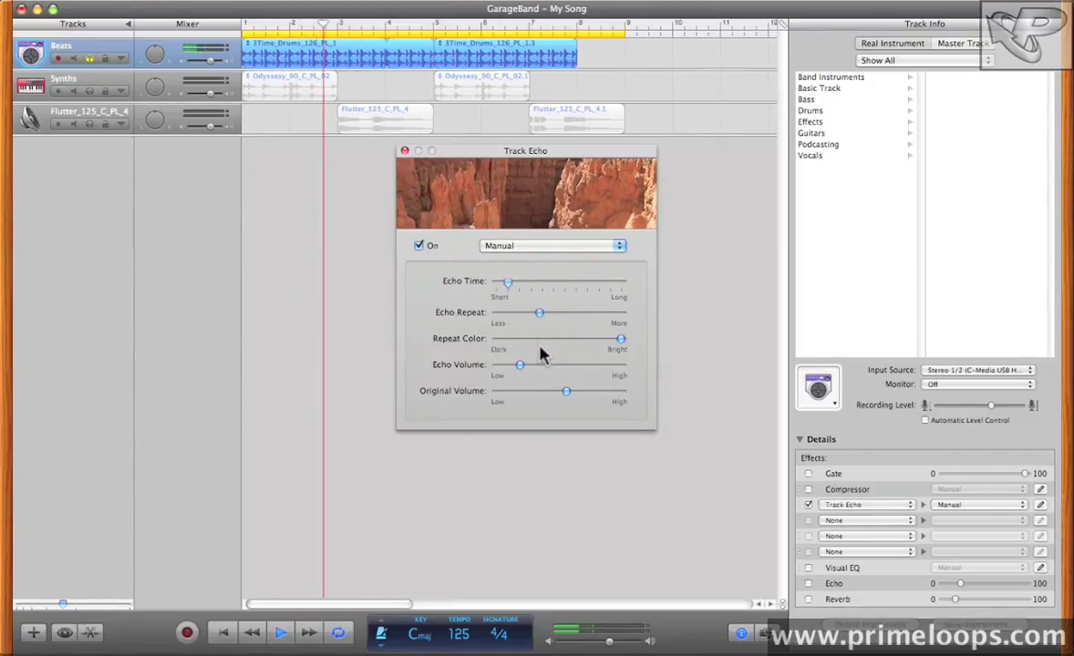
Raise Echo Volume, set Original Volume to about 38%, and adjust Echo Time near 1/8.
{"action": "mouse_move", "coordinate": [523, 365]}
{"action": "left_mouse_down"}
{"action": "mouse_move", "coordinate": [585, 371]}
{"action": "mouse_move", "coordinate": [472, 399]}
{"action": "mouse_move", "coordinate": [350, 392]}
{"action": "left_mouse_up"}
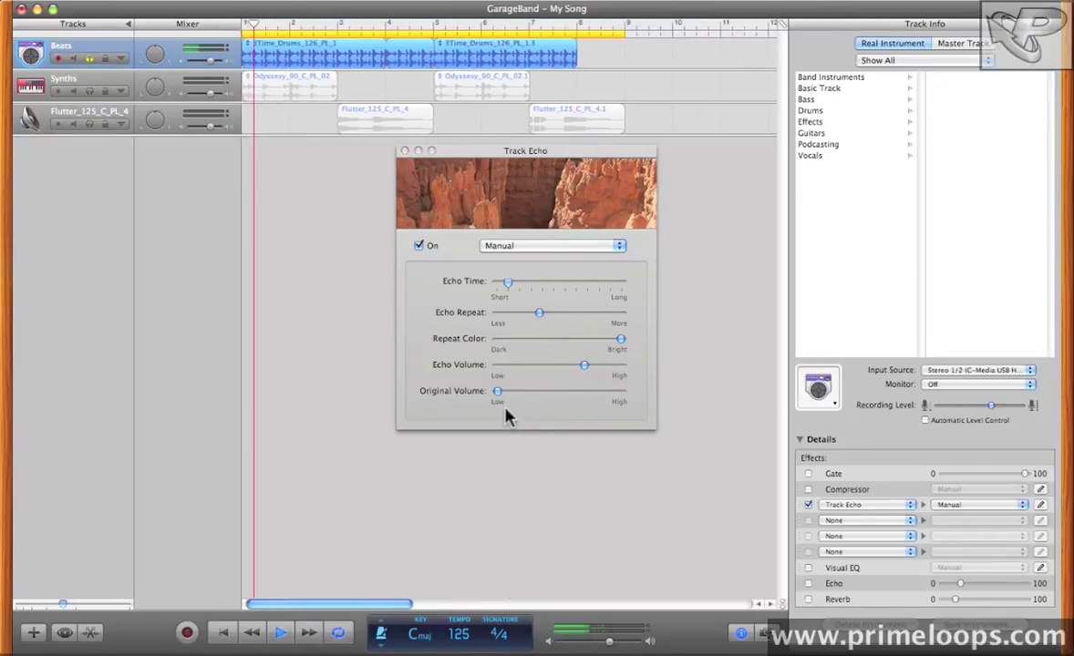
{"action": "left_click_drag", "start_coordinate": [498, 392], "coordinate": [545, 394]}
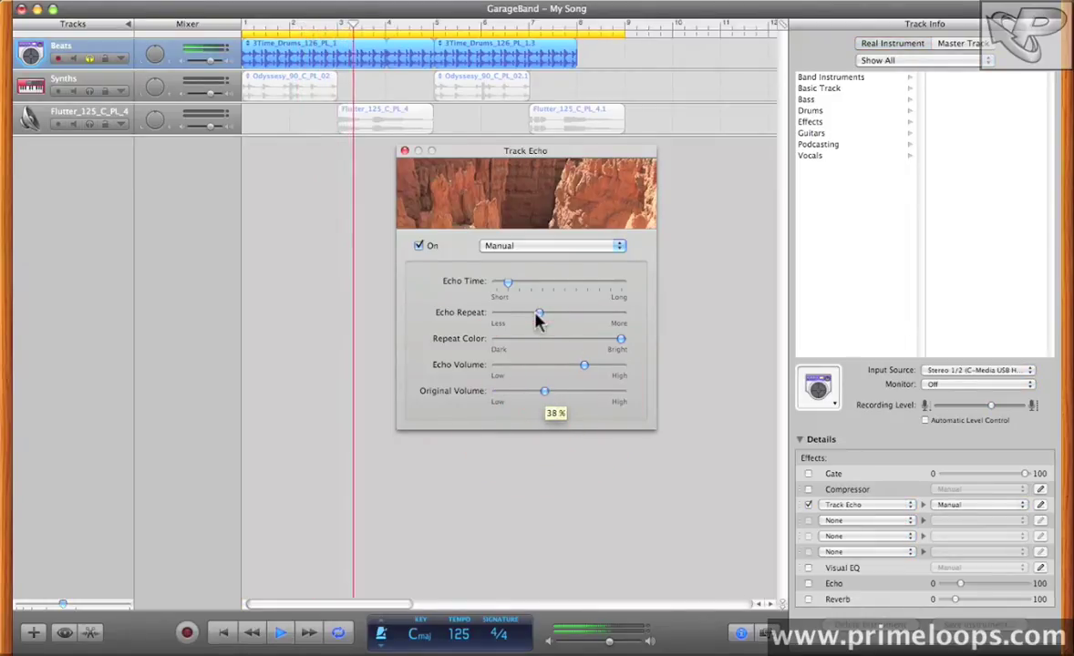
{"action": "left_click_drag", "start_coordinate": [539, 312], "coordinate": [567, 313]}
{"action": "left_click_drag", "start_coordinate": [504, 284], "coordinate": [532, 283]}
{"action": "left_click_drag", "start_coordinate": [620, 339], "coordinate": [568, 347]}
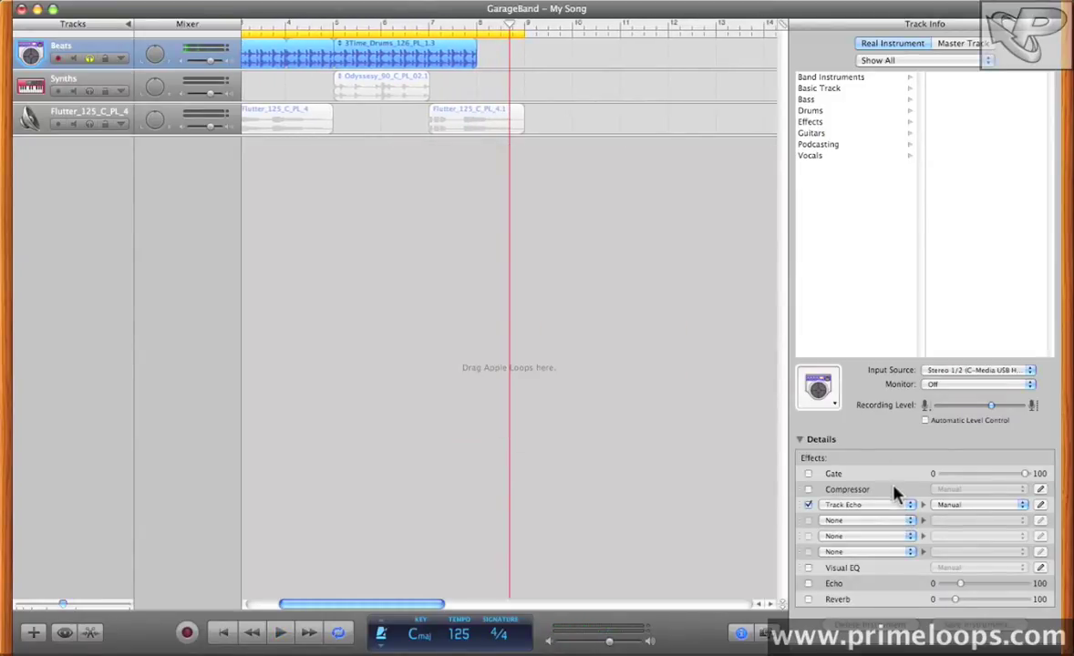
Swap the Track Echo slot for a Bitcrusher effect, keeping its Default preset.
{"action": "left_click", "coordinate": [910, 506]}
{"action": "left_click", "coordinate": [838, 460]}
{"action": "left_click", "coordinate": [222, 632]}
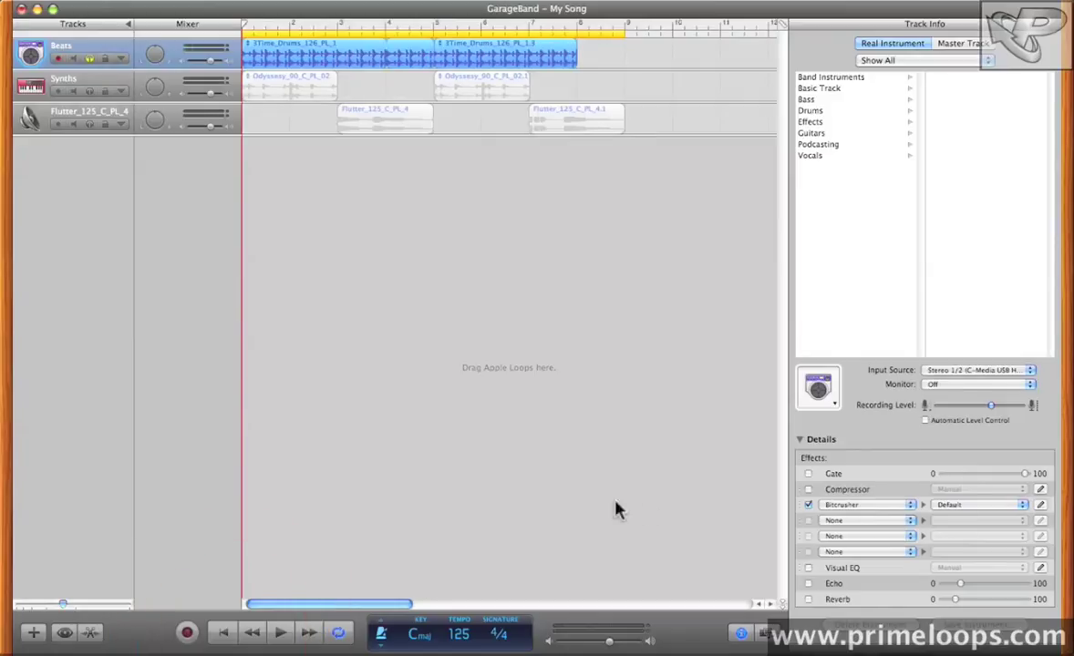
{"action": "left_click", "coordinate": [1023, 504]}
{"action": "left_click", "coordinate": [993, 501]}
Audition Bitcrusher presets 8 Bit Resynth, AM Radio, Classic 8 Bit and Digitizer, ending on Sample Rate Crusher.
{"action": "left_click", "coordinate": [991, 506]}
{"action": "left_click", "coordinate": [976, 539]}
{"action": "key", "text": "space"}
{"action": "left_click", "coordinate": [964, 509]}
{"action": "left_click", "coordinate": [968, 518]}
{"action": "left_click", "coordinate": [967, 510]}
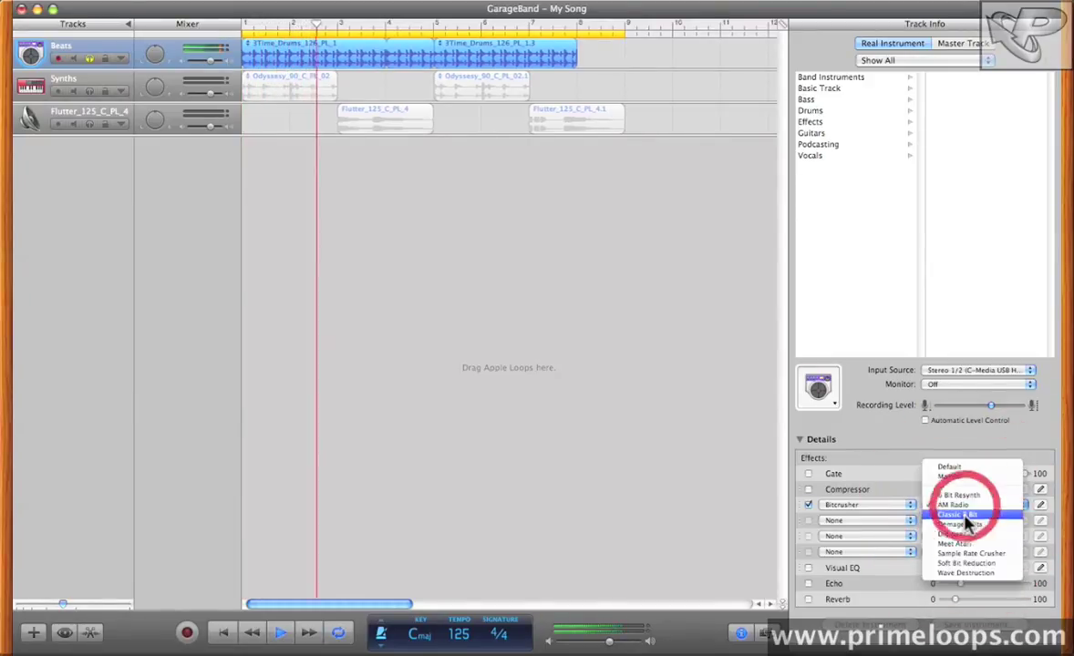
{"action": "left_click", "coordinate": [968, 516]}
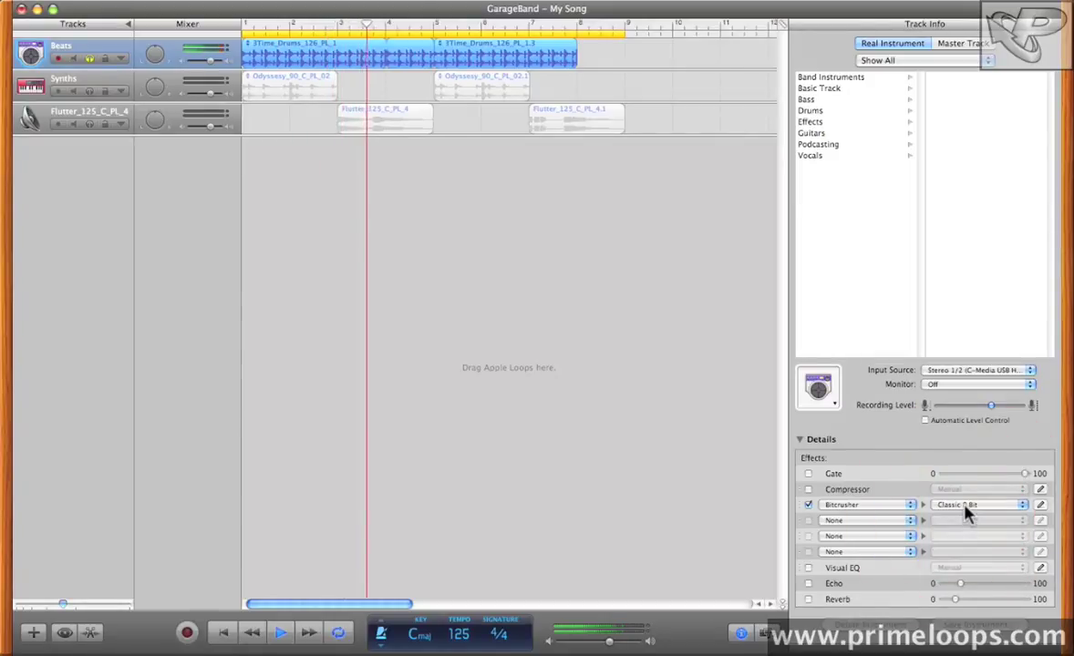
{"action": "left_click", "coordinate": [967, 509]}
{"action": "left_click", "coordinate": [967, 523]}
{"action": "left_click", "coordinate": [964, 507]}
{"action": "left_click", "coordinate": [964, 524]}
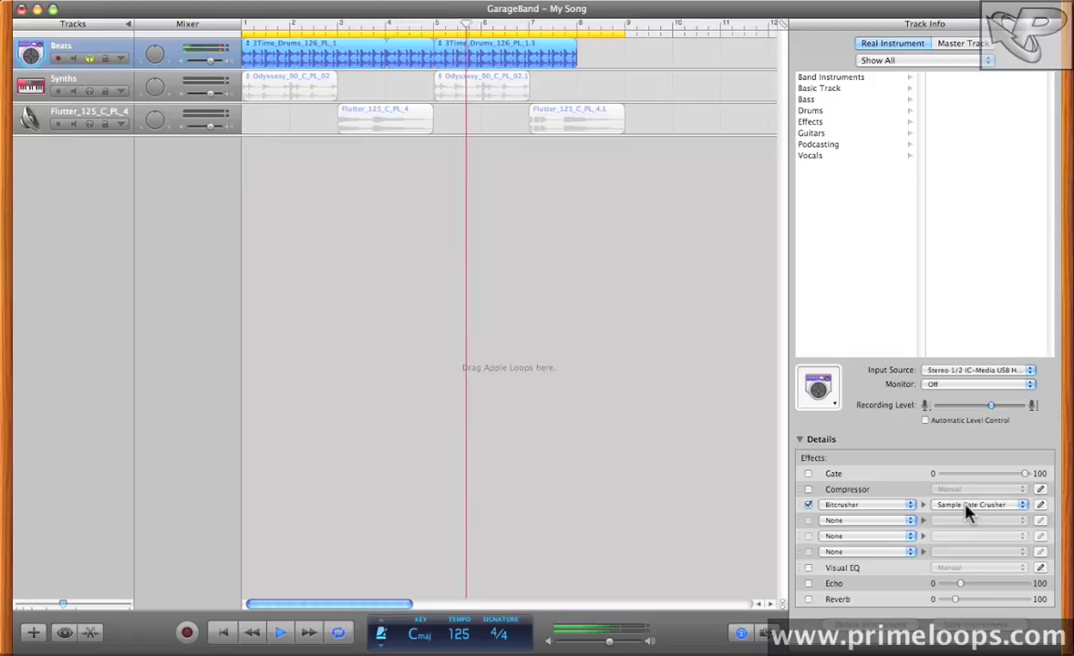
{"action": "key", "text": "space"}
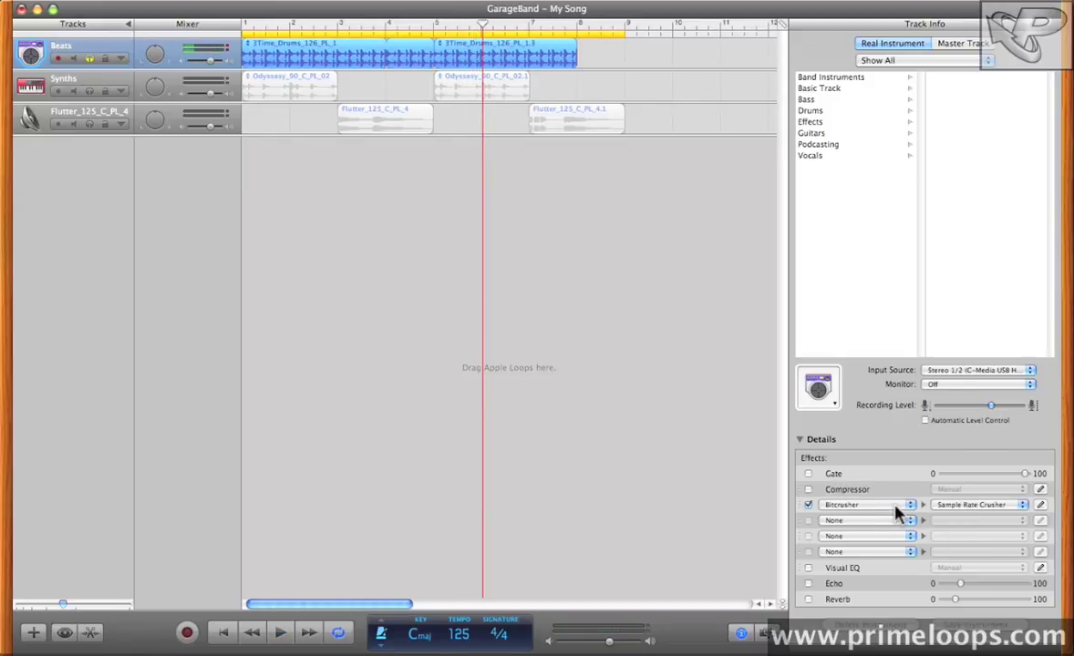
Set the Bitcrusher by hand to 17-bit resolution and 10x sample rate reduction during playback.
{"action": "left_click", "coordinate": [1040, 506]}
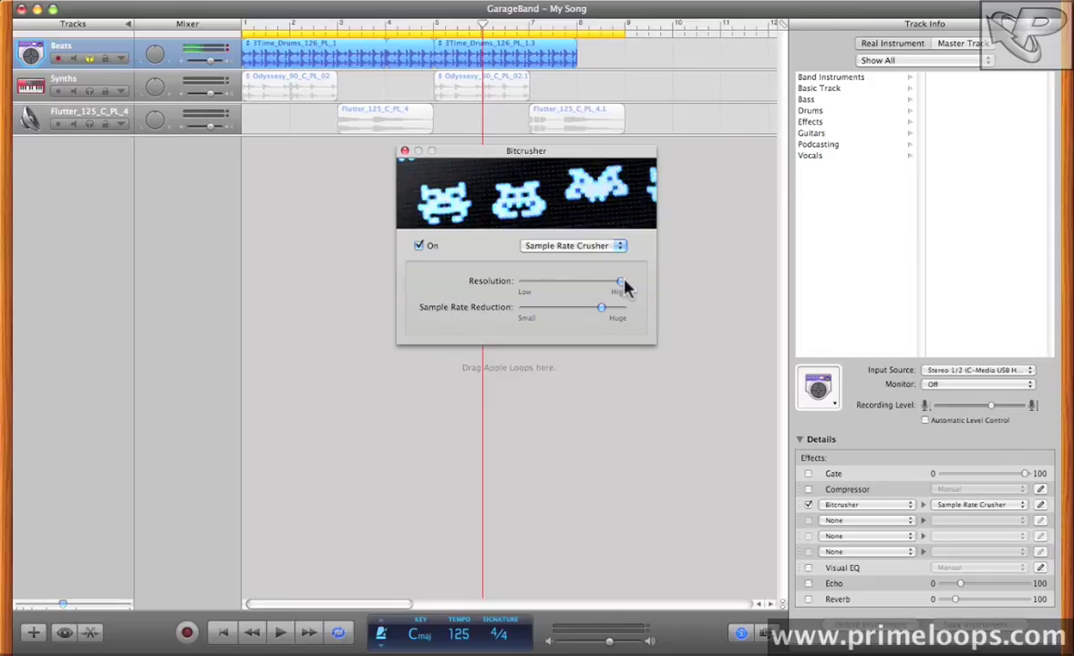
{"action": "key", "text": "space"}
{"action": "left_click_drag", "start_coordinate": [623, 288], "coordinate": [539, 288]}
{"action": "left_click_drag", "start_coordinate": [603, 315], "coordinate": [592, 315]}
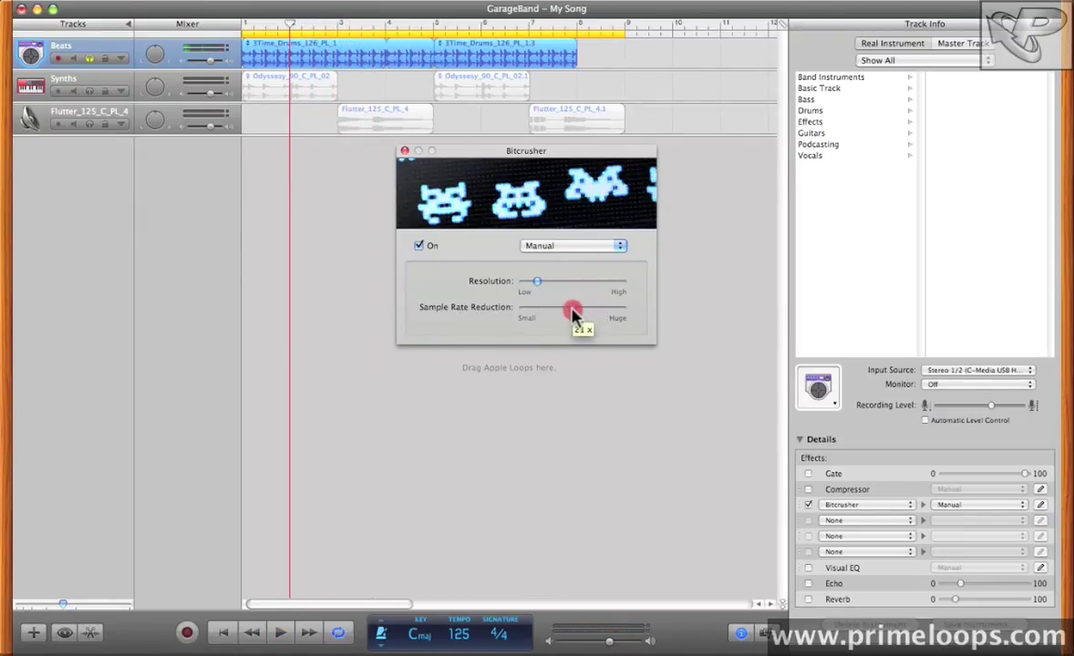
{"action": "left_click_drag", "start_coordinate": [572, 312], "coordinate": [540, 289]}
{"action": "key", "text": "space"}
Close the Bitcrusher and replace it with the Overdrive effect in the same slot.
{"action": "left_click", "coordinate": [408, 153]}
{"action": "left_click", "coordinate": [907, 506]}
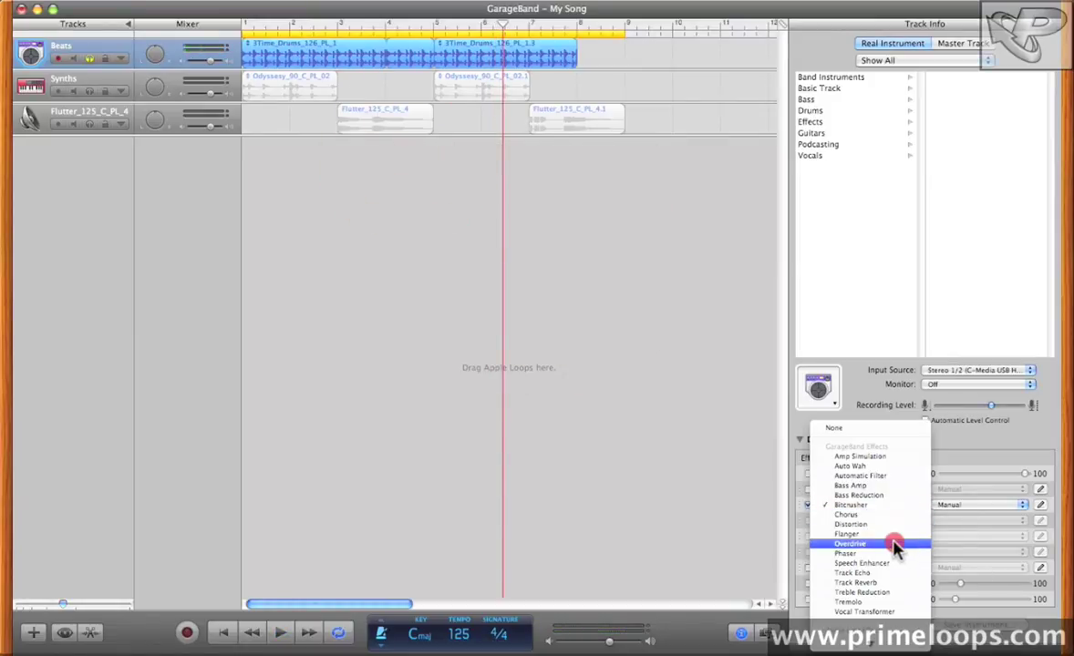
{"action": "left_click", "coordinate": [894, 545]}
Tune Overdrive during playback, comparing bypass, to Tone 20000 Hz and Drive 0.50 dB, then close.
{"action": "left_click", "coordinate": [1040, 506]}
{"action": "left_click_drag", "start_coordinate": [528, 152], "coordinate": [415, 66]}
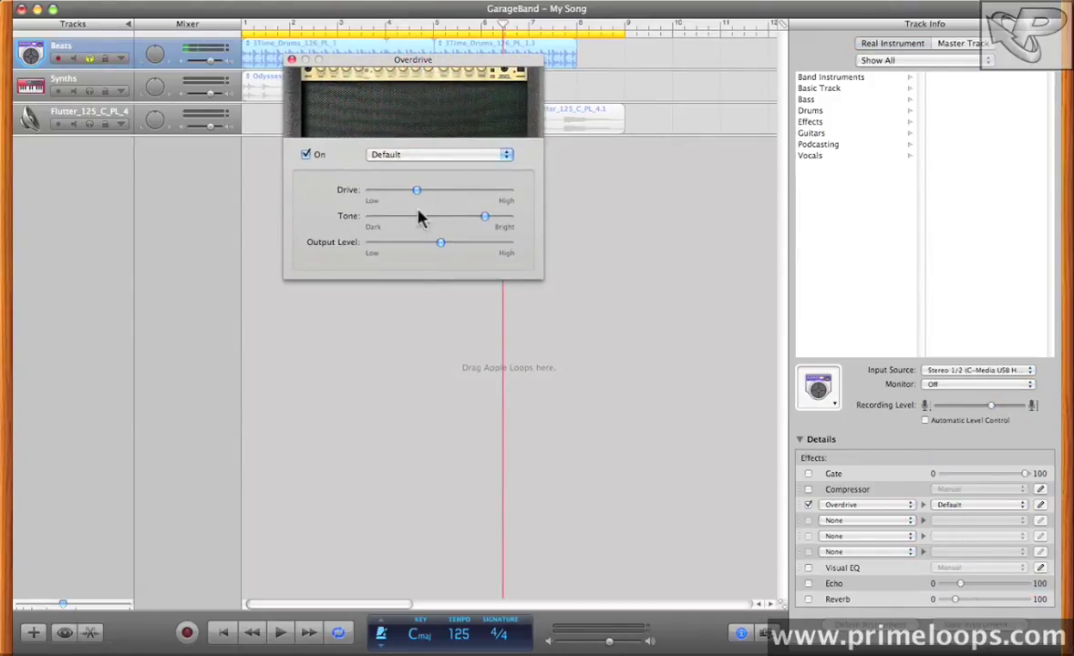
{"action": "key", "text": "space"}
{"action": "left_click_drag", "start_coordinate": [417, 191], "coordinate": [382, 191]}
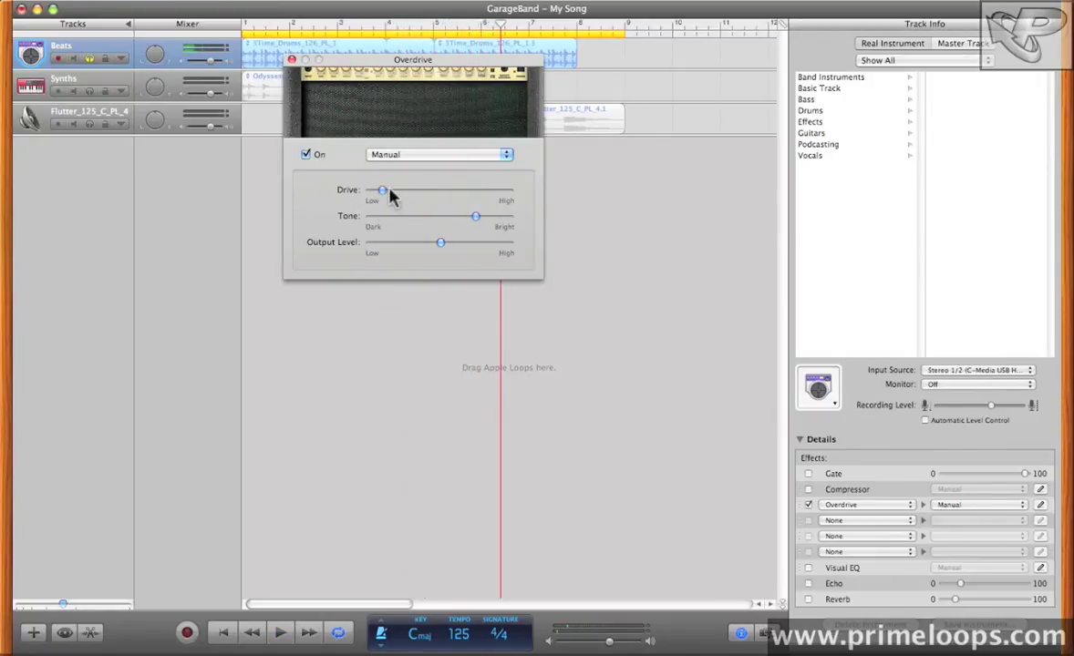
{"action": "left_click", "coordinate": [307, 155]}
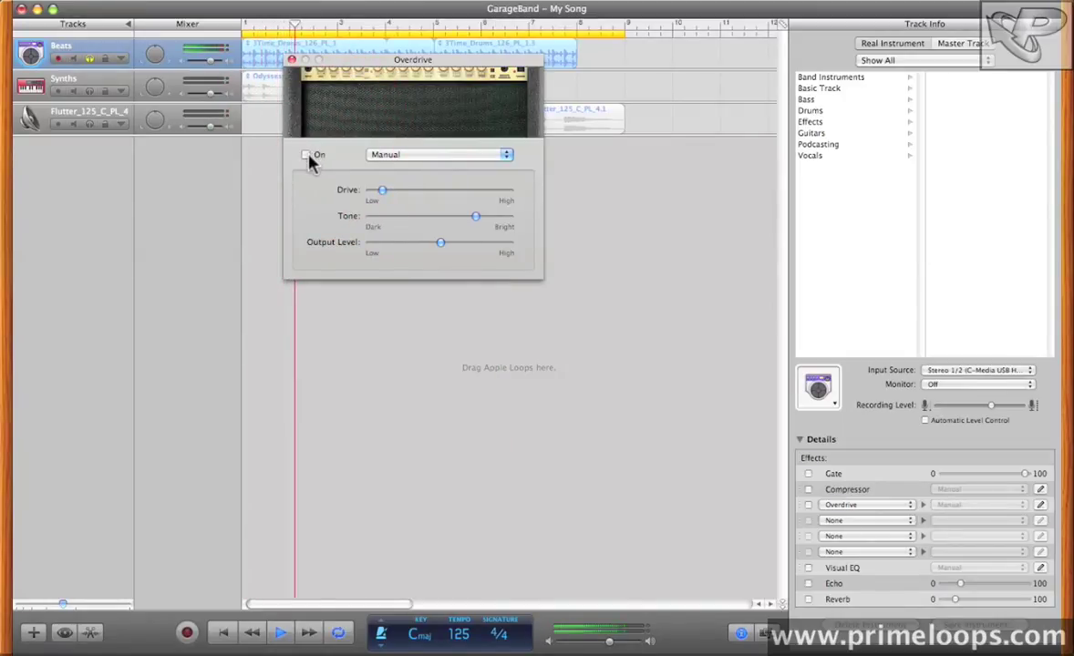
{"action": "left_click", "coordinate": [308, 155]}
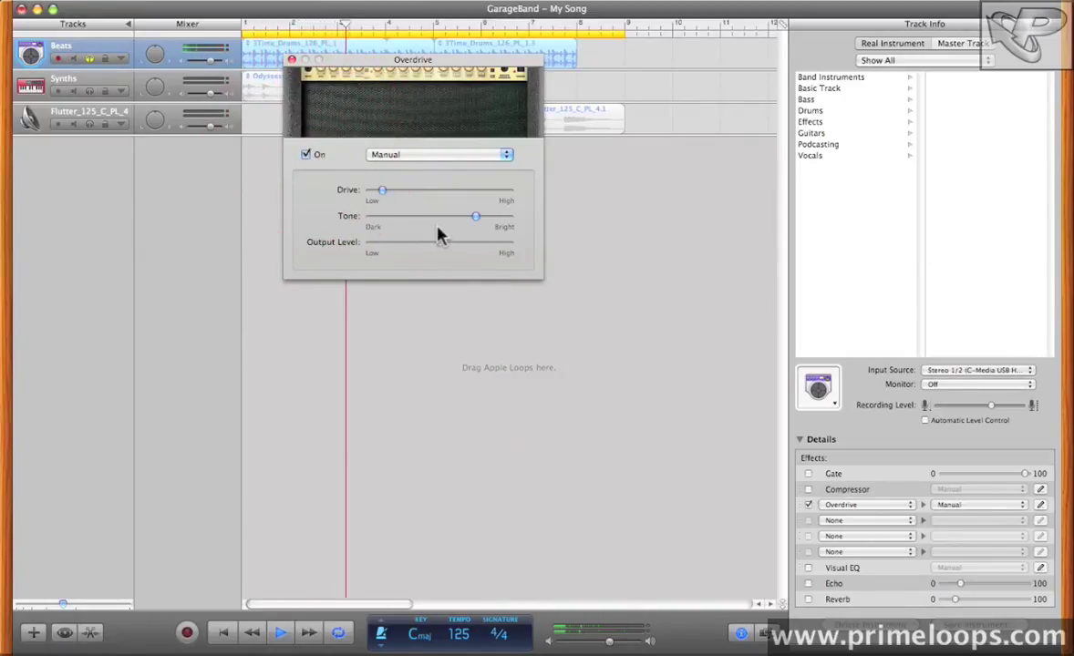
{"action": "left_click_drag", "start_coordinate": [475, 216], "coordinate": [510, 217]}
{"action": "left_click_drag", "start_coordinate": [382, 191], "coordinate": [384, 199]}
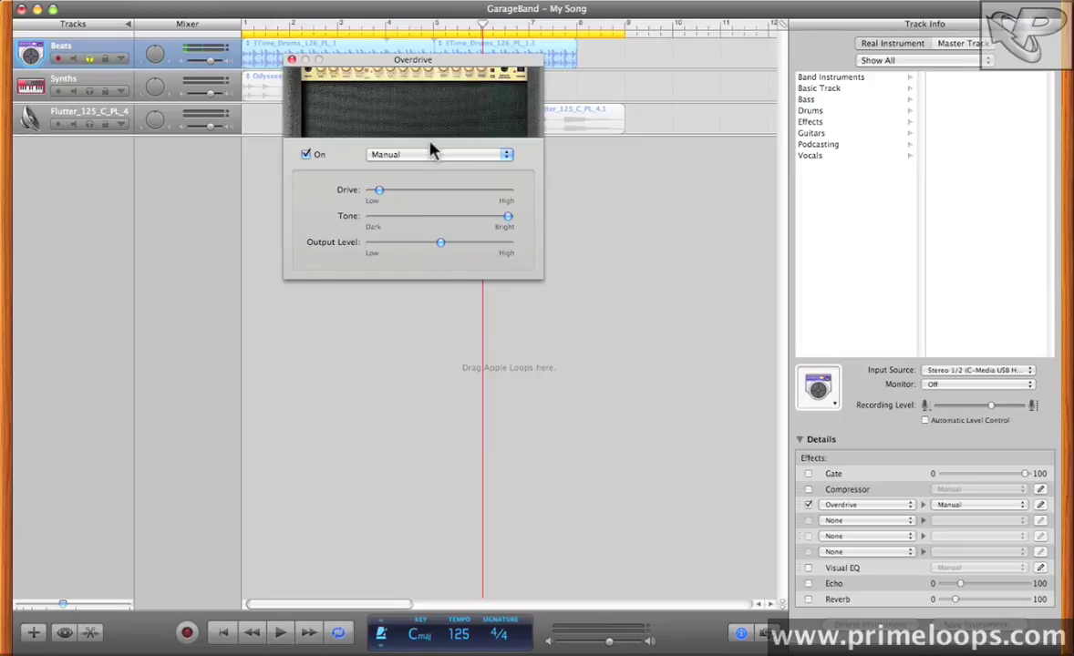
{"action": "key", "text": "super+w"}
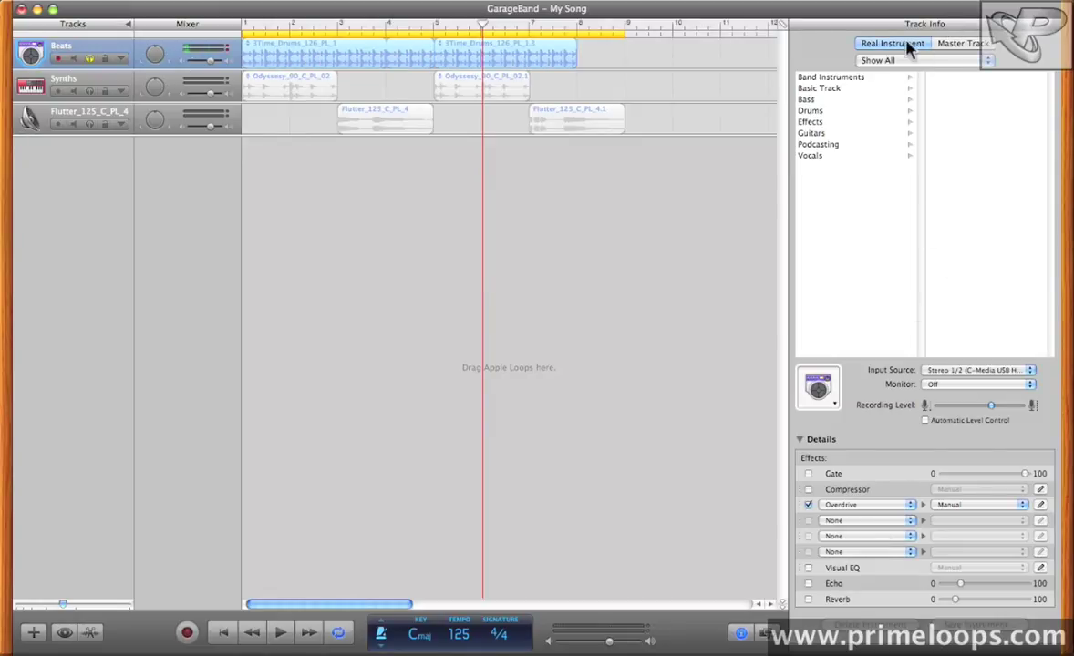
Show the Master Track's Echo and Reverb effects, browsing the empty slot's list without adding anything.
{"action": "left_click", "coordinate": [960, 44]}
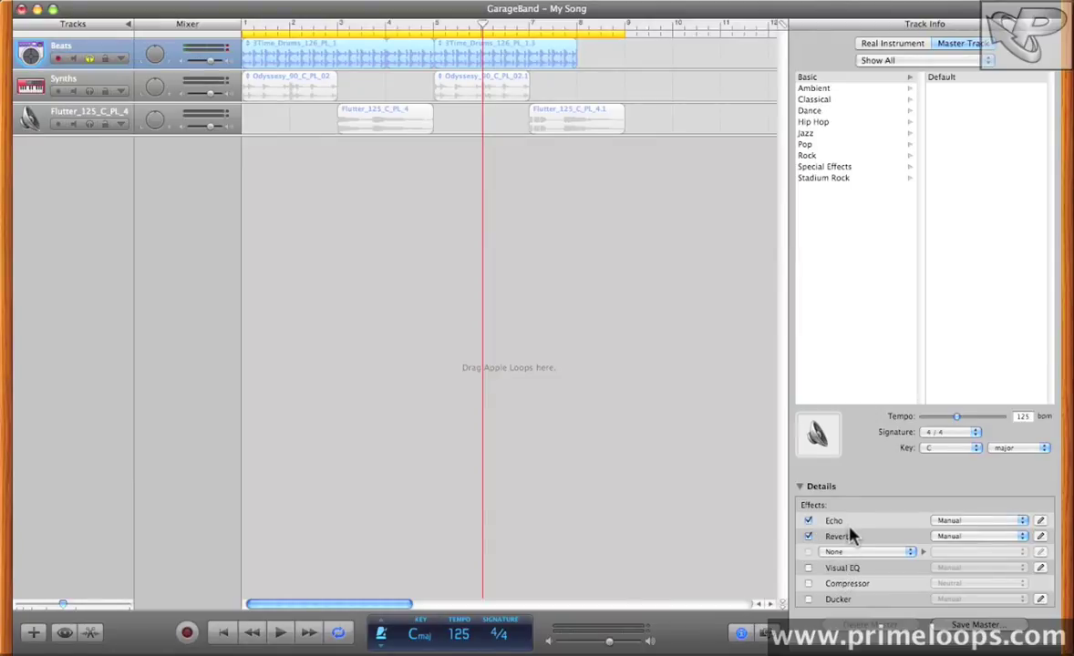
{"action": "left_click", "coordinate": [914, 552]}
{"action": "left_click", "coordinate": [889, 504]}
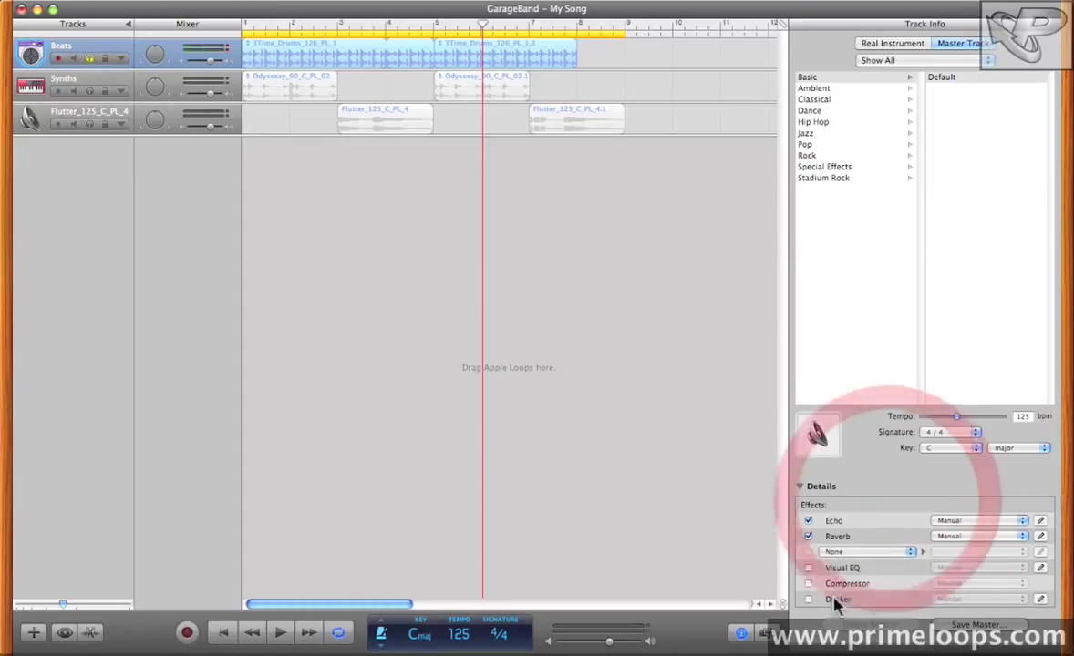